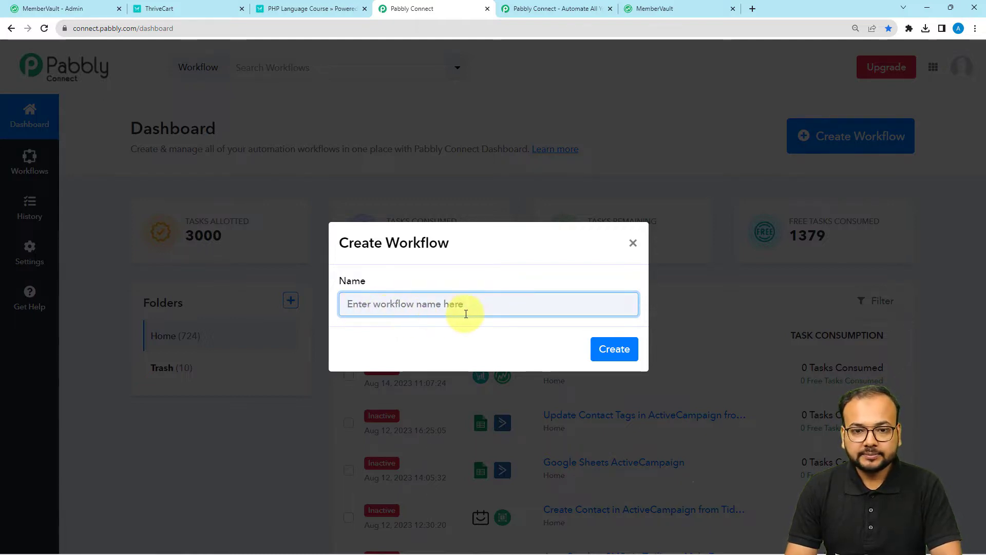
Create the workflow 'Create MemberVault User on ThriveCart Product Purchase' and collapse its trigger panel.
type("Create MemberVault User on ThriveCart Product Purchase")
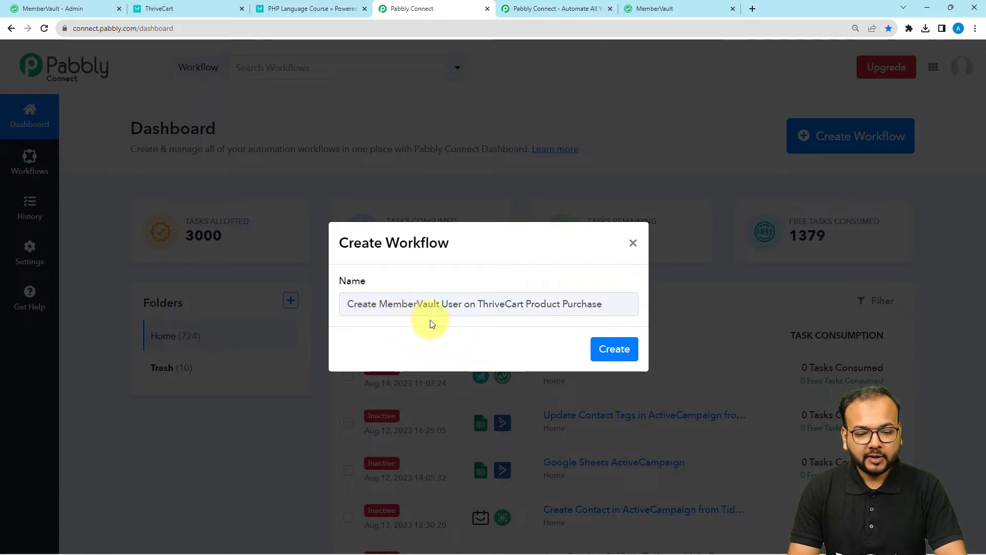
left_click(615, 350)
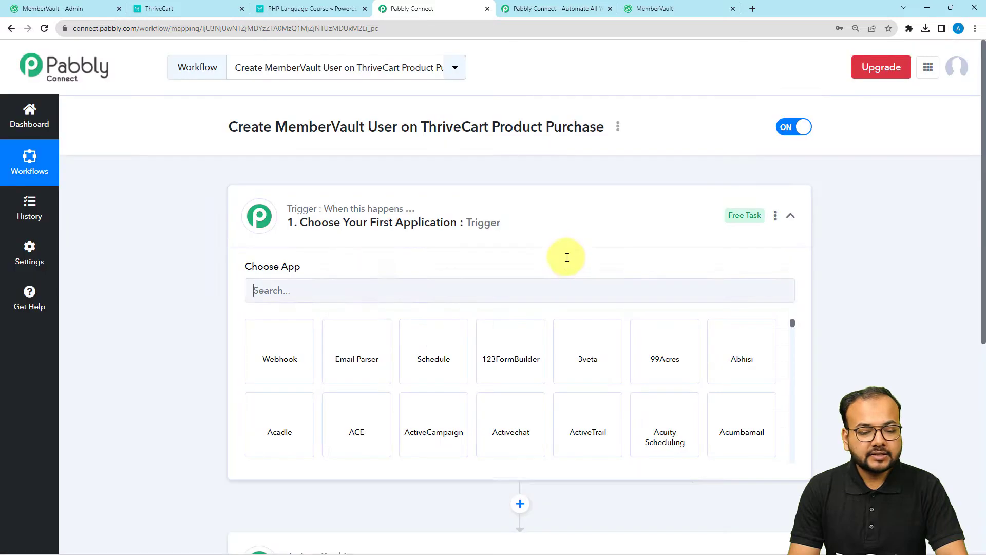
left_click(502, 220)
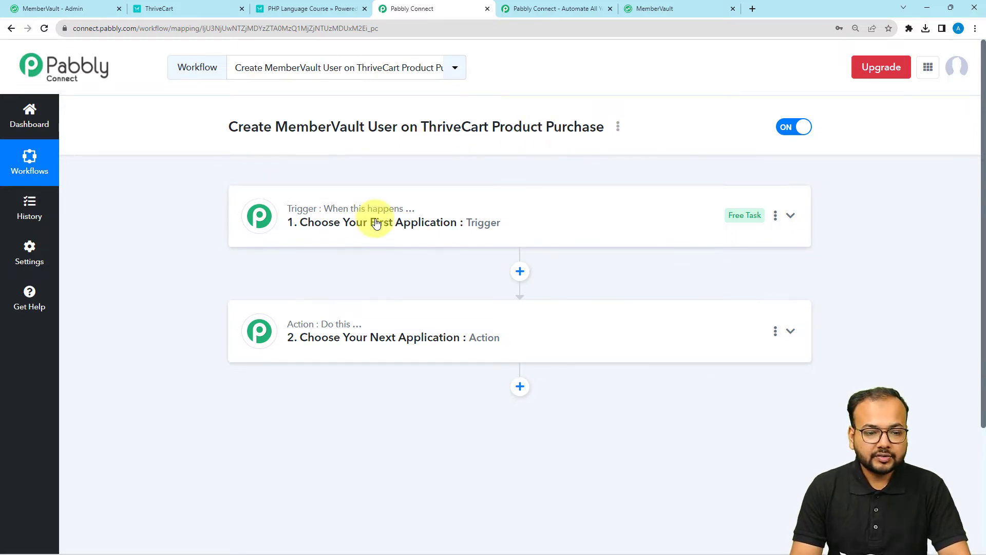
mouse_move(314, 329)
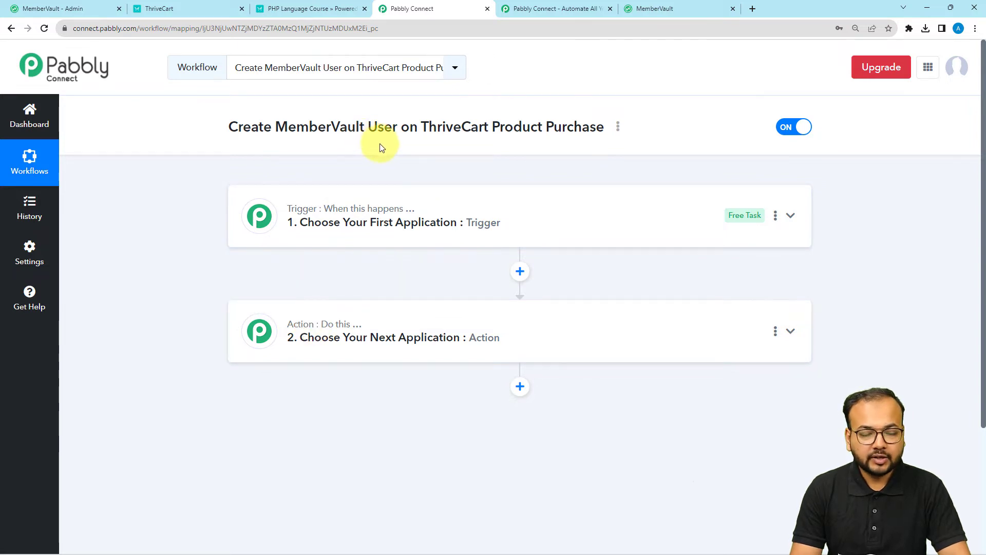
Set the trigger app to ThriveCart with the Product Purchase event and begin connecting an account.
left_click(375, 225)
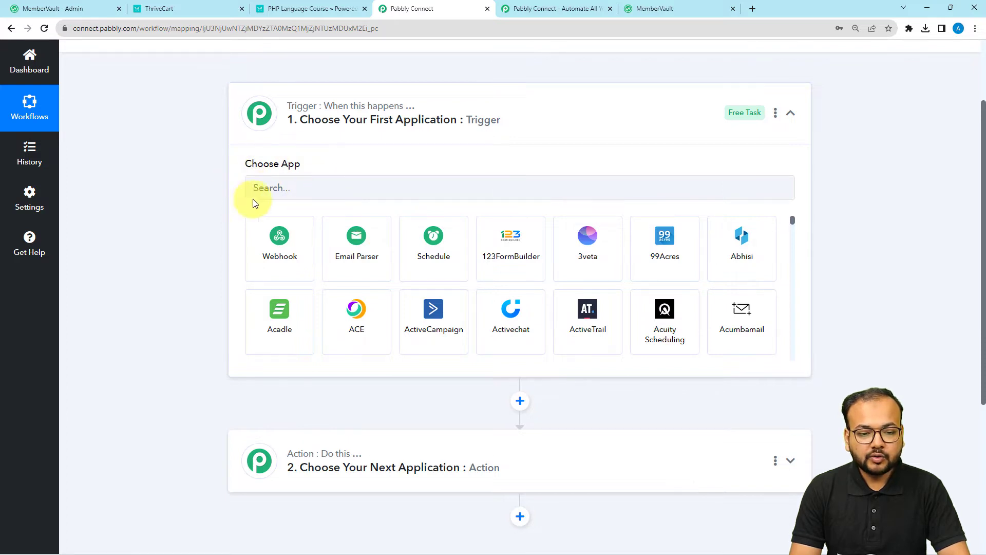
scroll(307, 192, "up", 1)
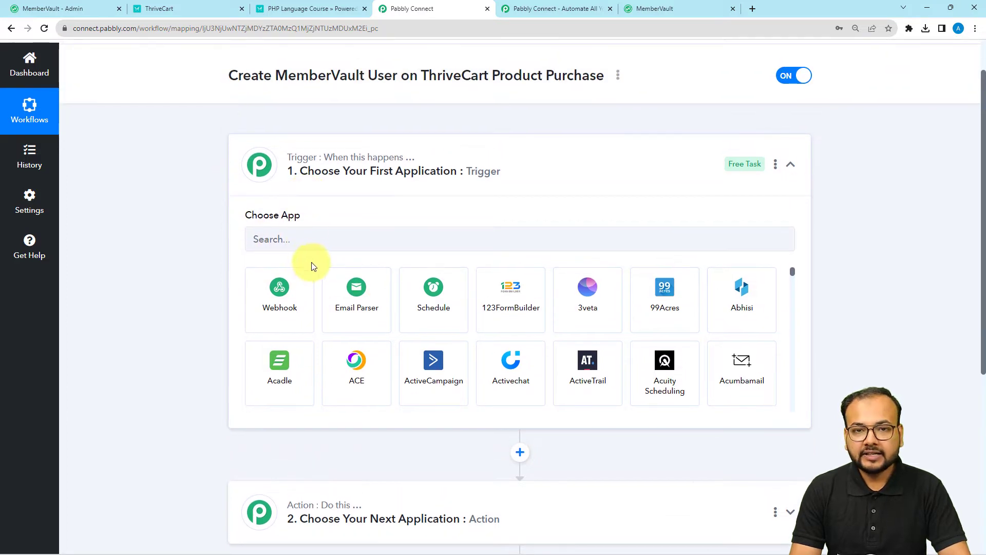
left_click(324, 234)
type("thriv")
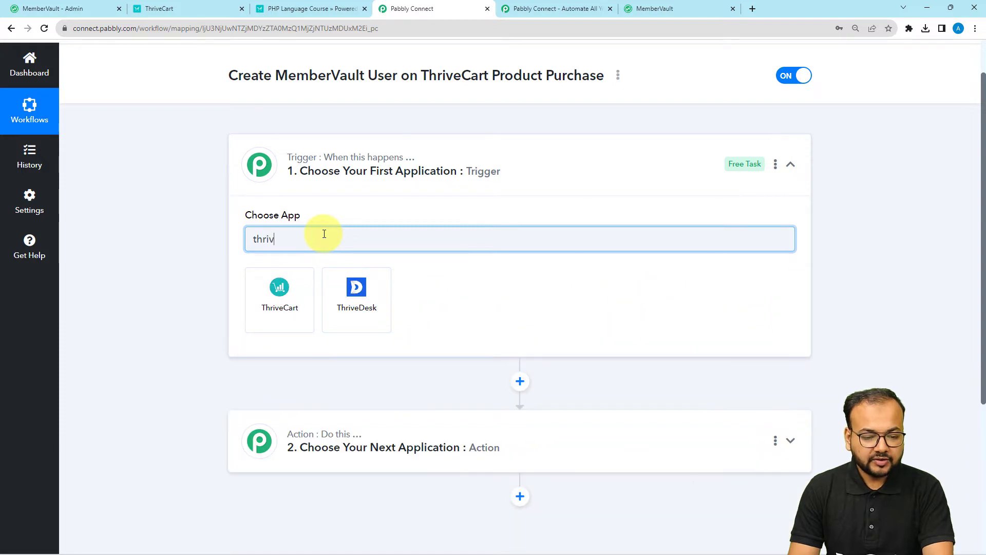
left_click(276, 285)
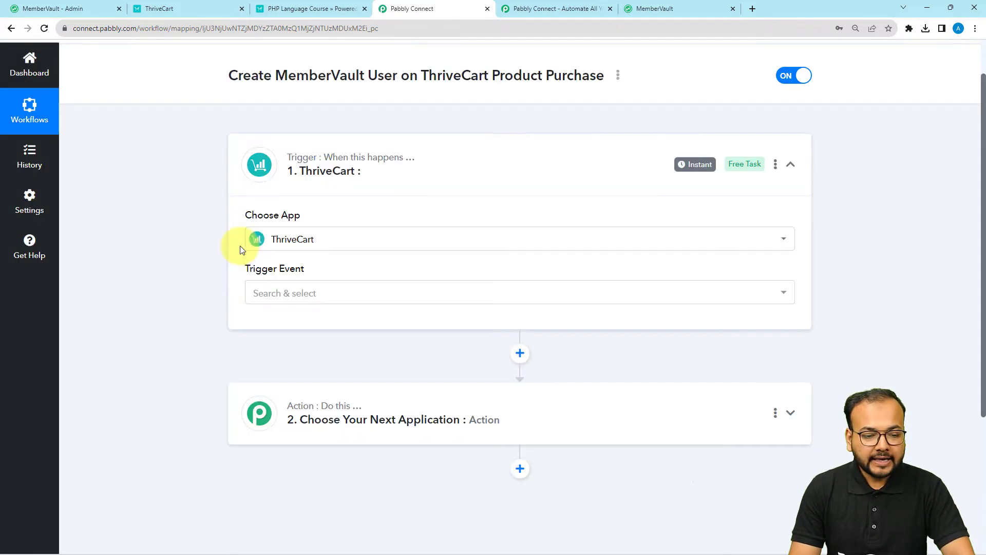
left_click(272, 299)
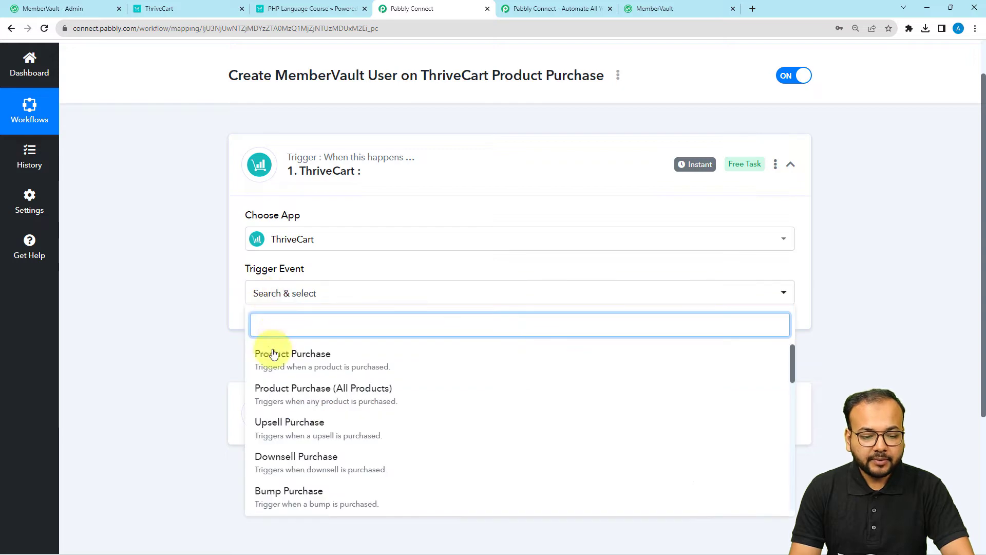
left_click(296, 366)
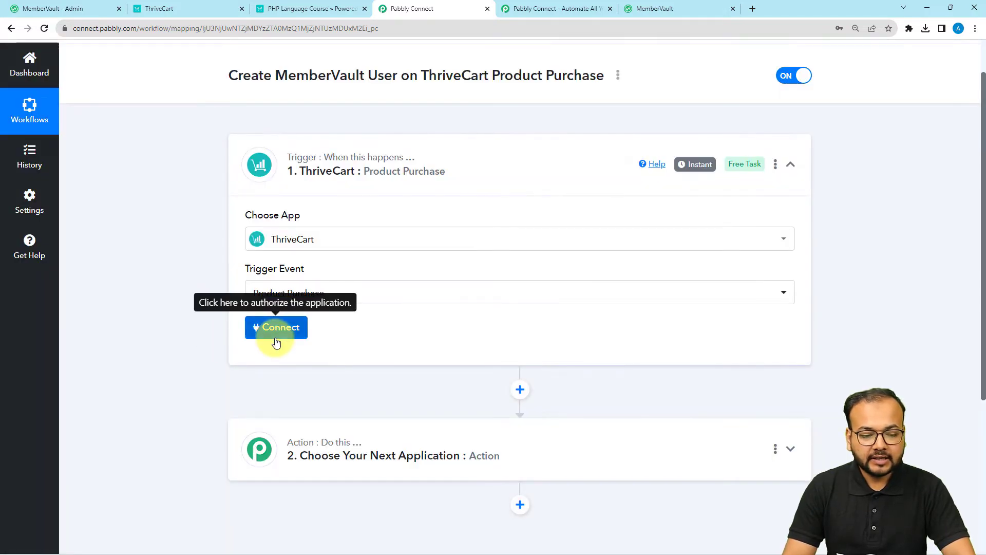
left_click(276, 331)
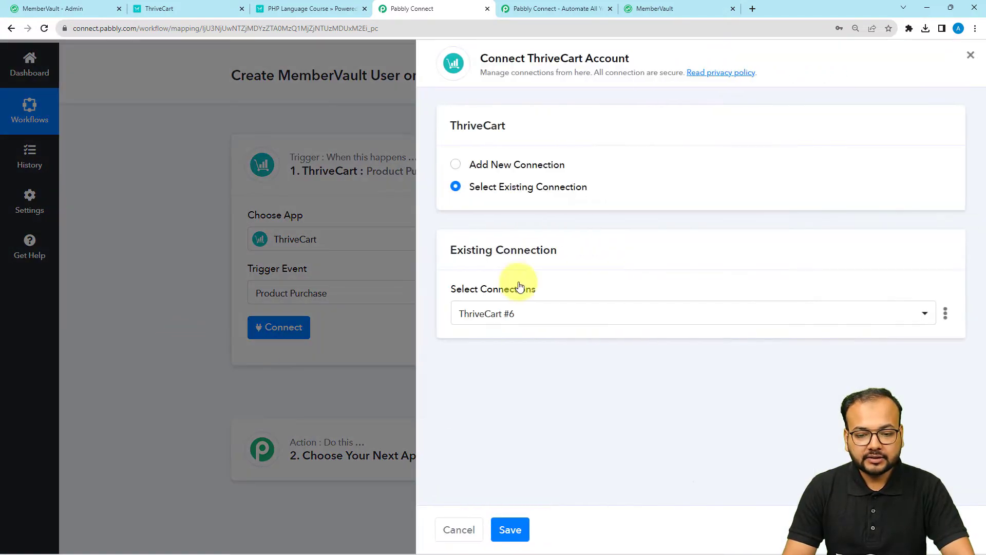
Add a new ThriveCart #7 connection and go to the ThriveCart dashboard for its API key.
left_click(479, 170)
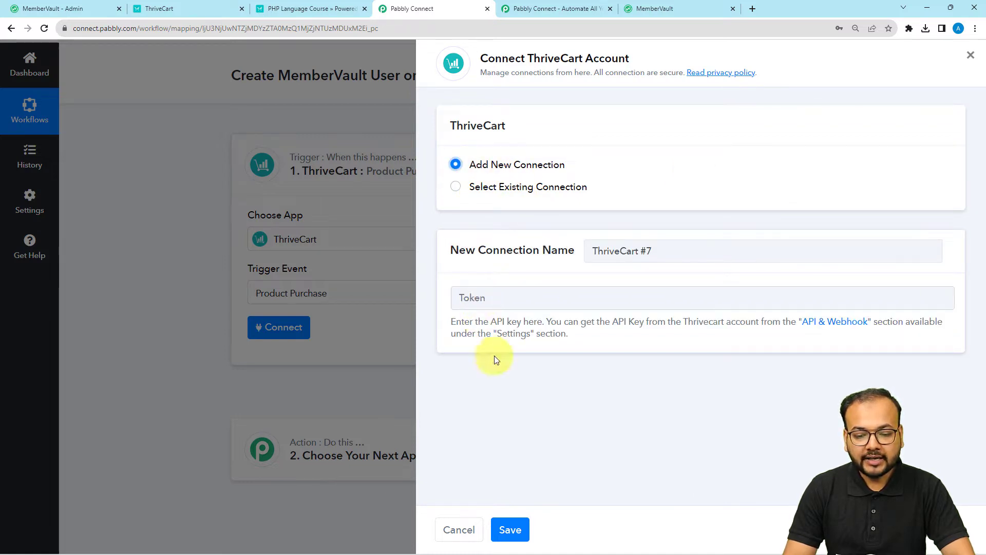
left_click_drag(492, 323, 533, 324)
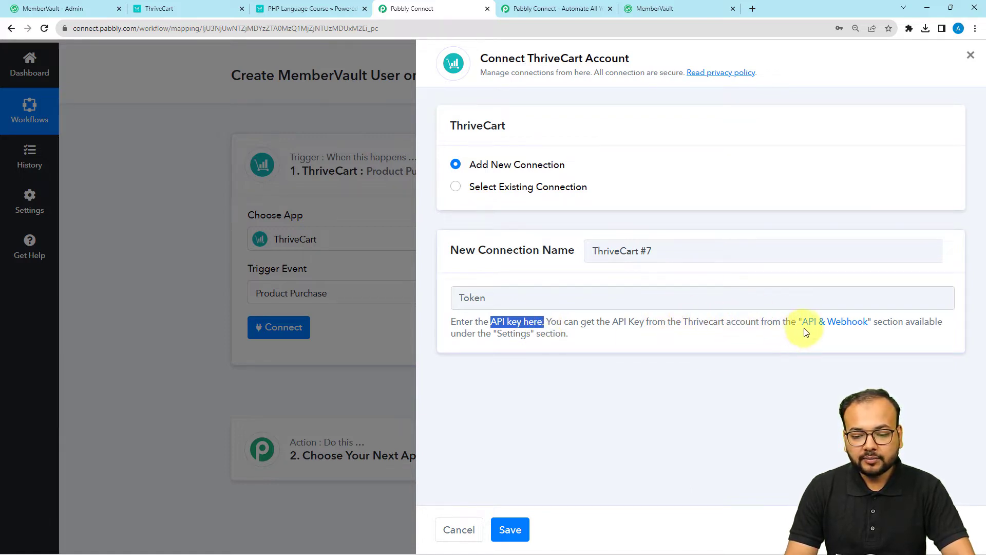
left_click(175, 9)
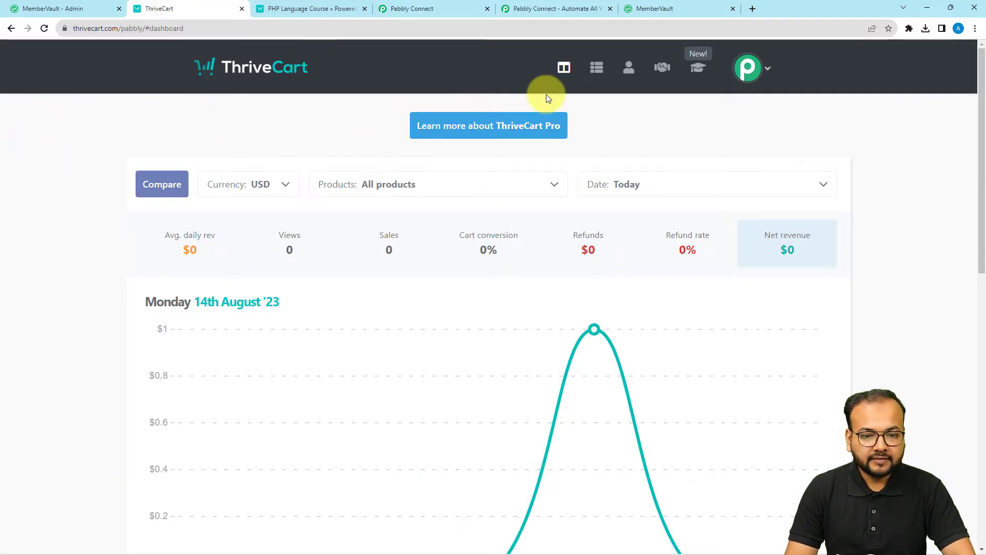
Go to ThriveCart's Settings, API & webhooks, and view the API keys settings.
left_click(748, 69)
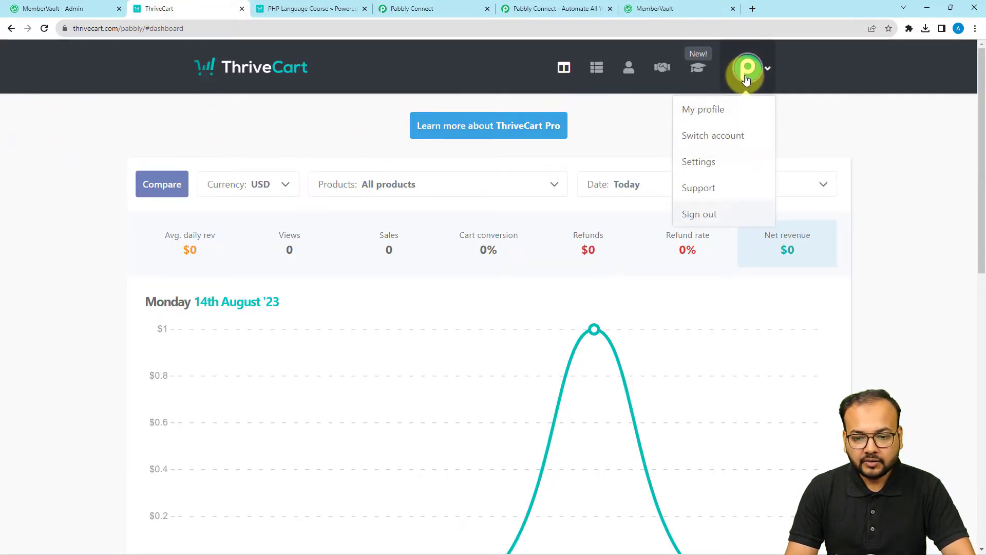
left_click(685, 163)
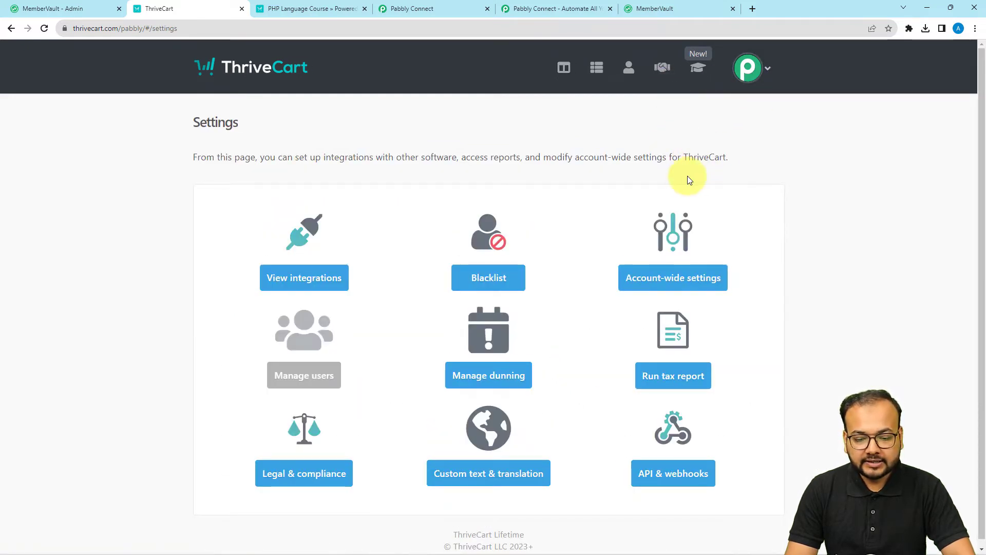
left_click(671, 483)
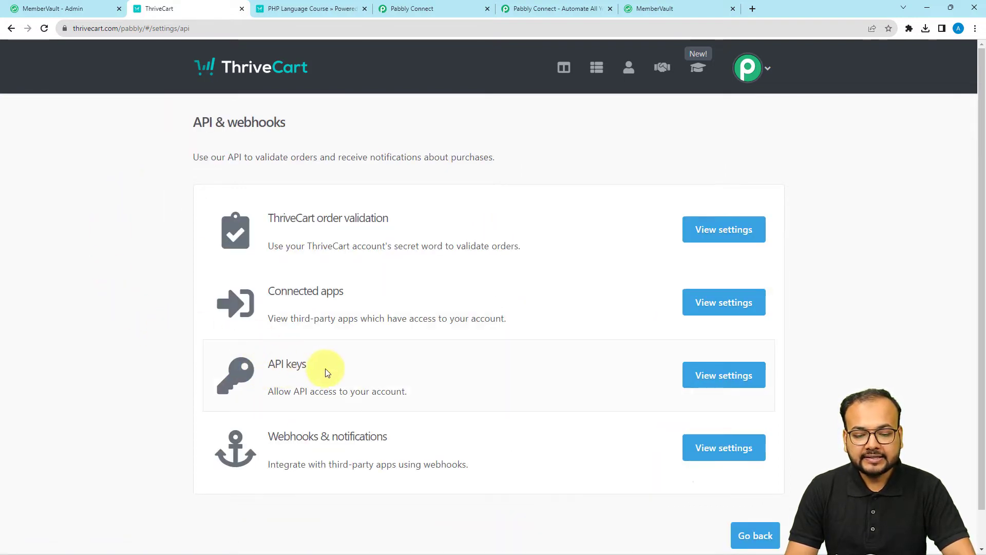
left_click(726, 377)
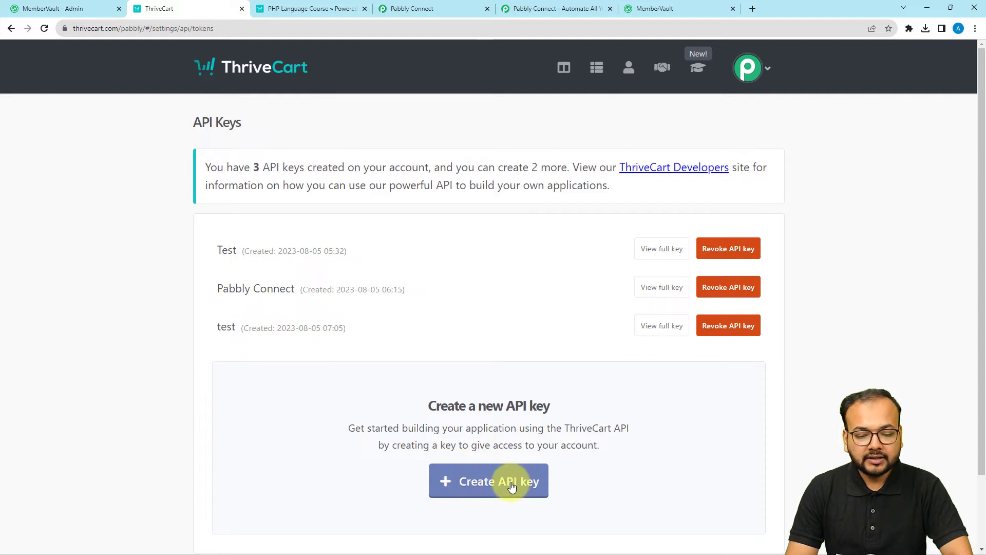
Copy the full Test API key and return to Pabbly Connect's connection panel.
left_click(512, 486)
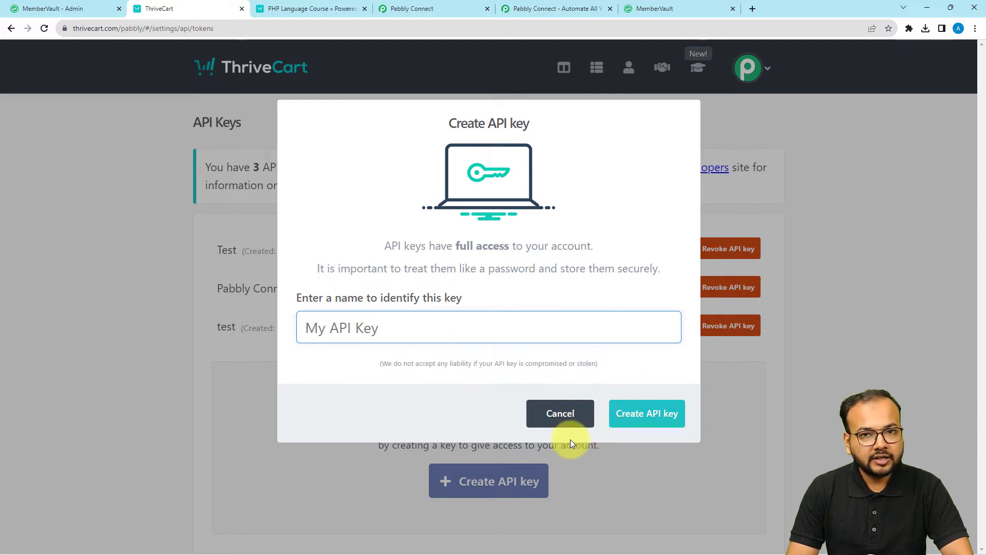
left_click(559, 415)
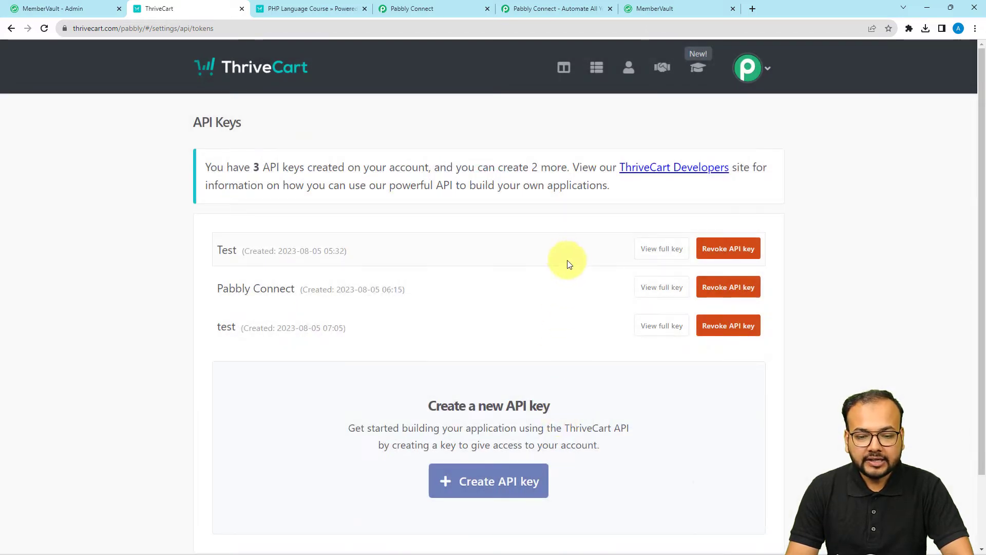
left_click(661, 250)
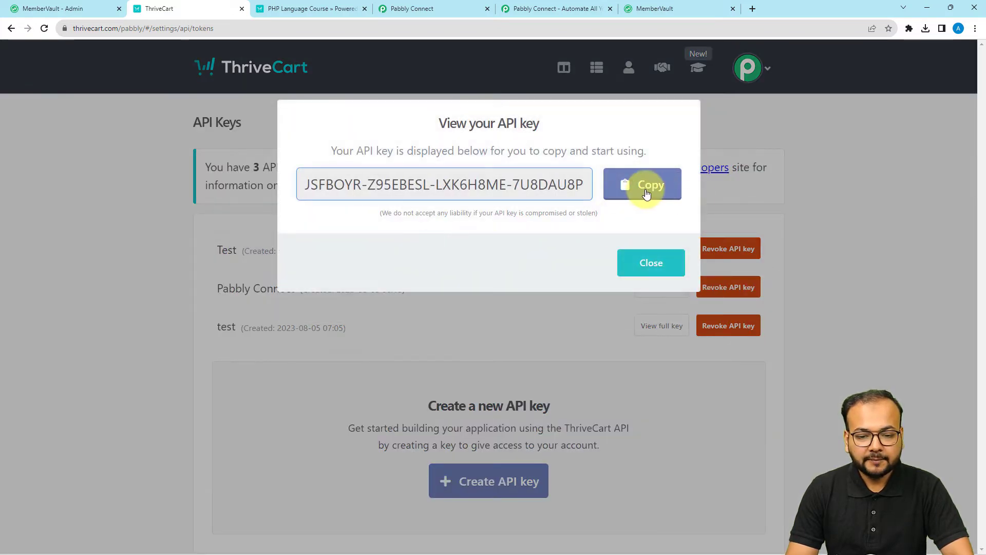
left_click(647, 193)
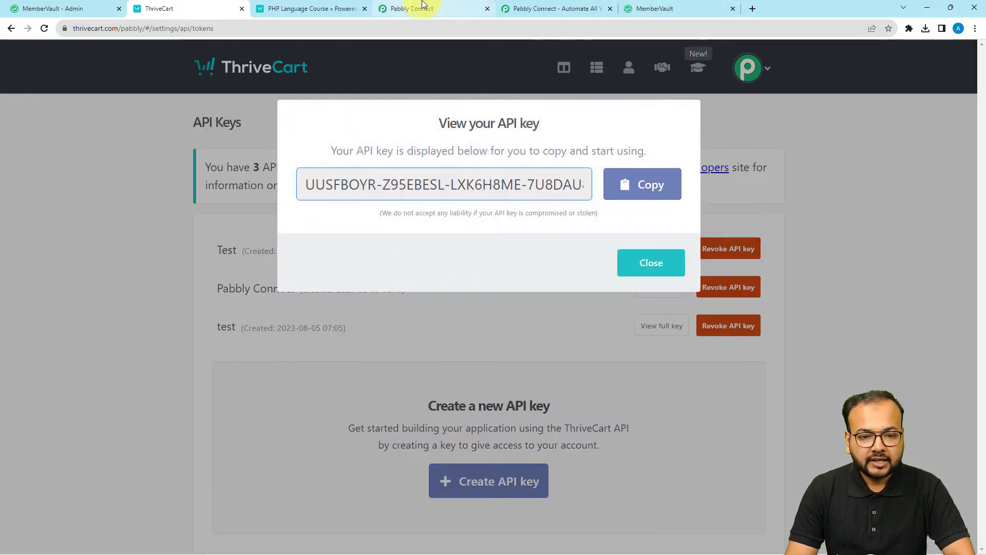
left_click(442, 6)
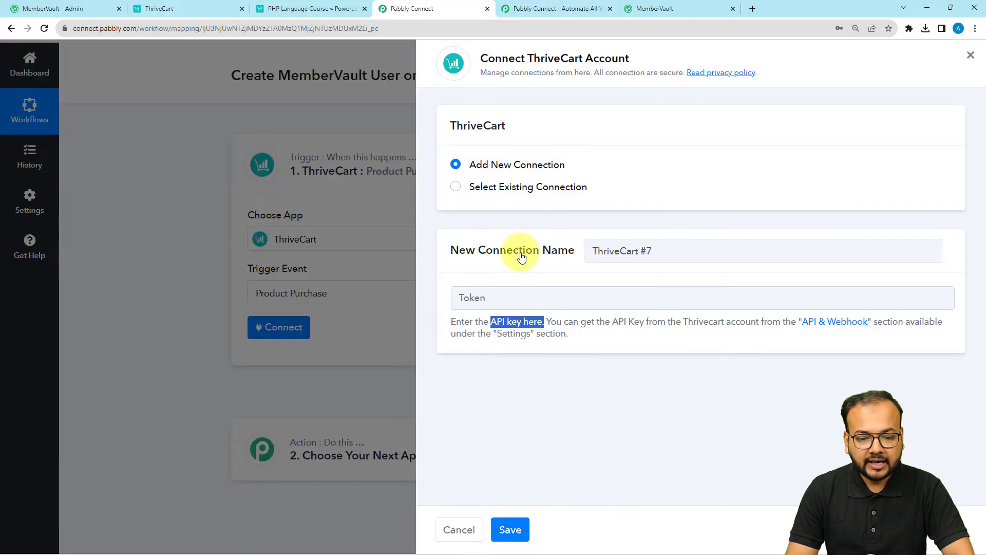
Paste the copied API key into the Token field and save the ThriveCart #7 connection.
right_click(507, 297)
left_click(520, 387)
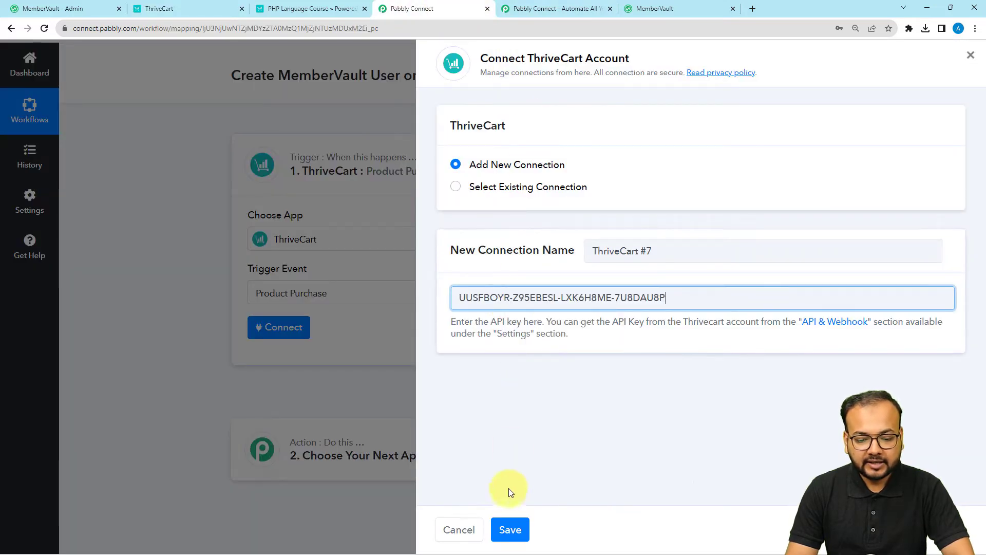
left_click(510, 530)
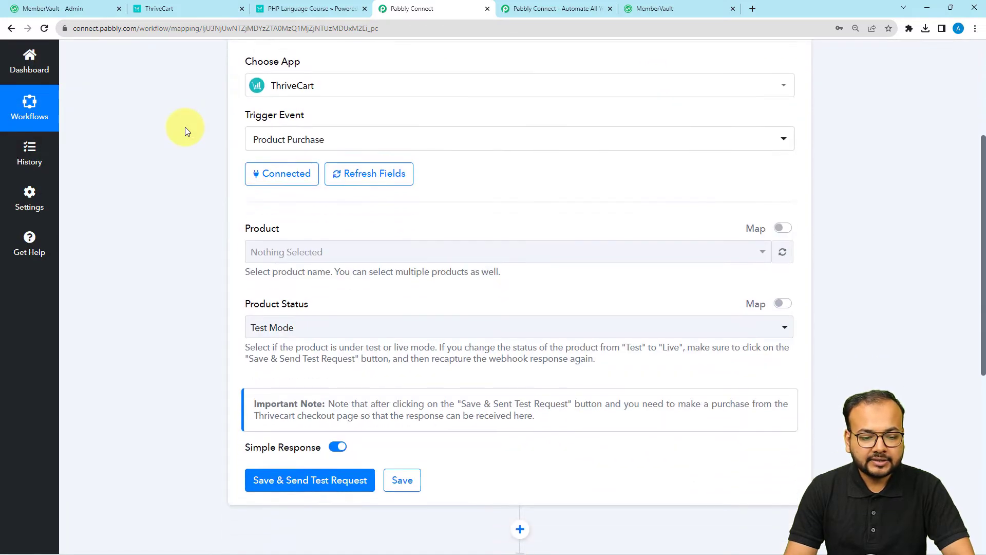
Check the trigger's Product dropdown, then go back to ThriveCart's API Keys page.
scroll(185, 128, "down", 2)
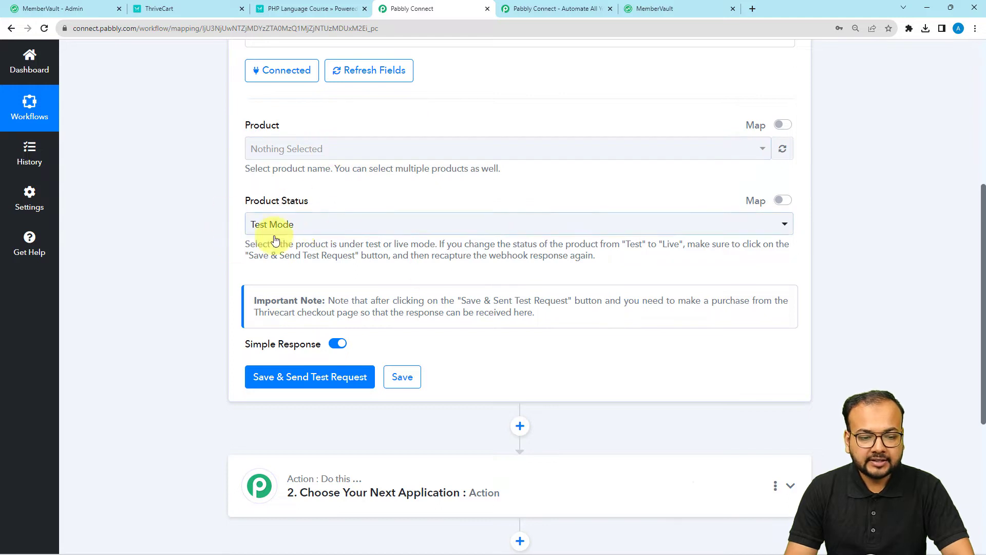
left_click(380, 154)
left_click(222, 47)
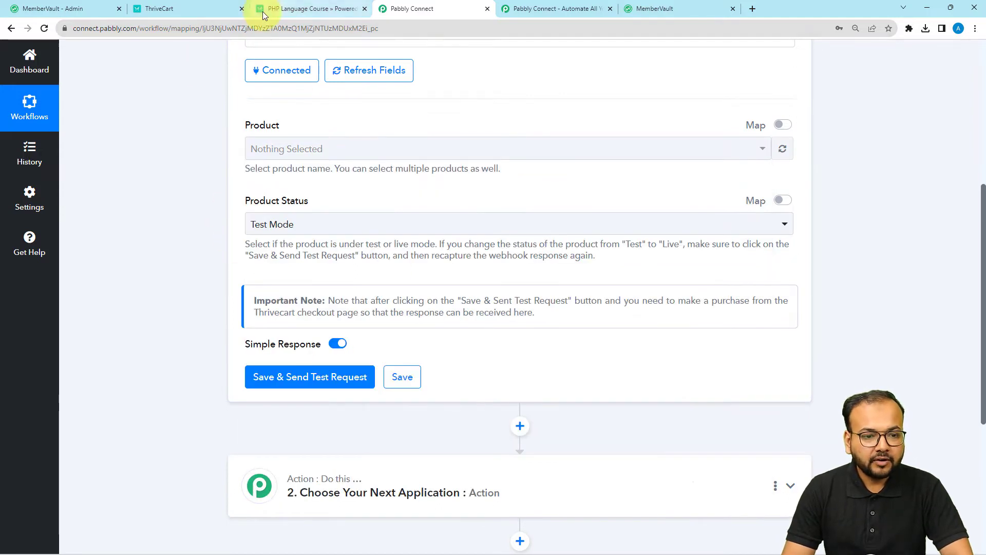
left_click(205, 7)
left_click(650, 263)
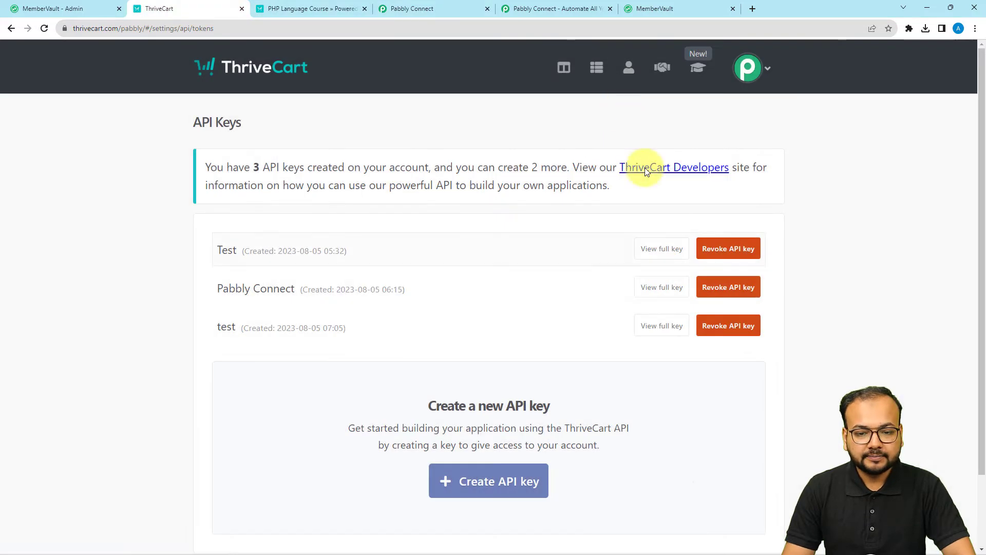
Open the PHP Language Course checkout page in a new tab and return to Pabbly Connect.
left_click(308, 8)
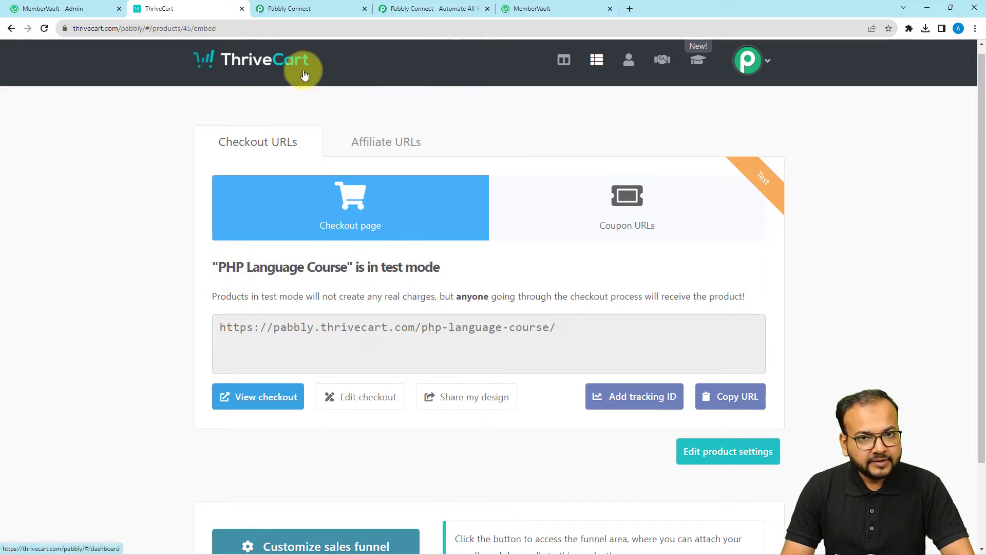
left_click(307, 11)
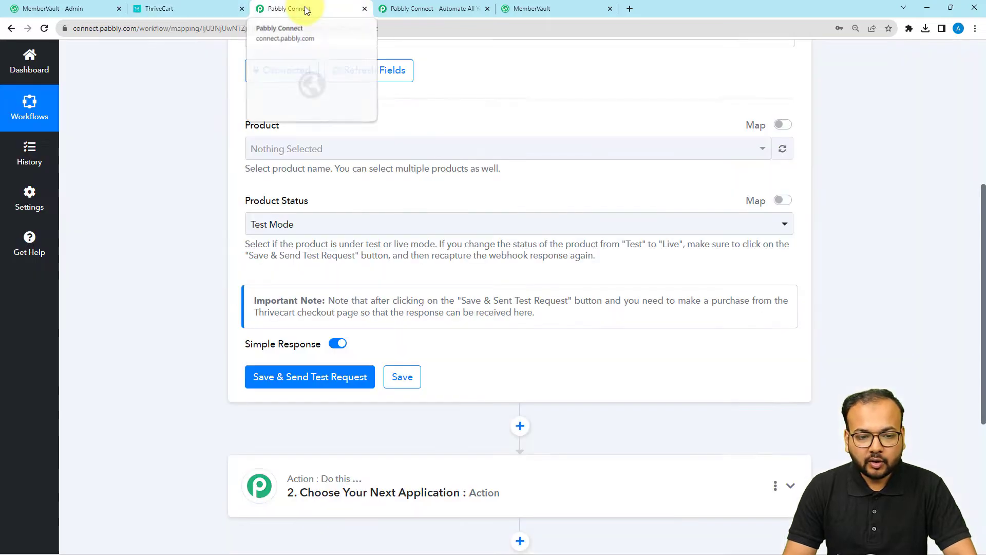
left_click(164, 9)
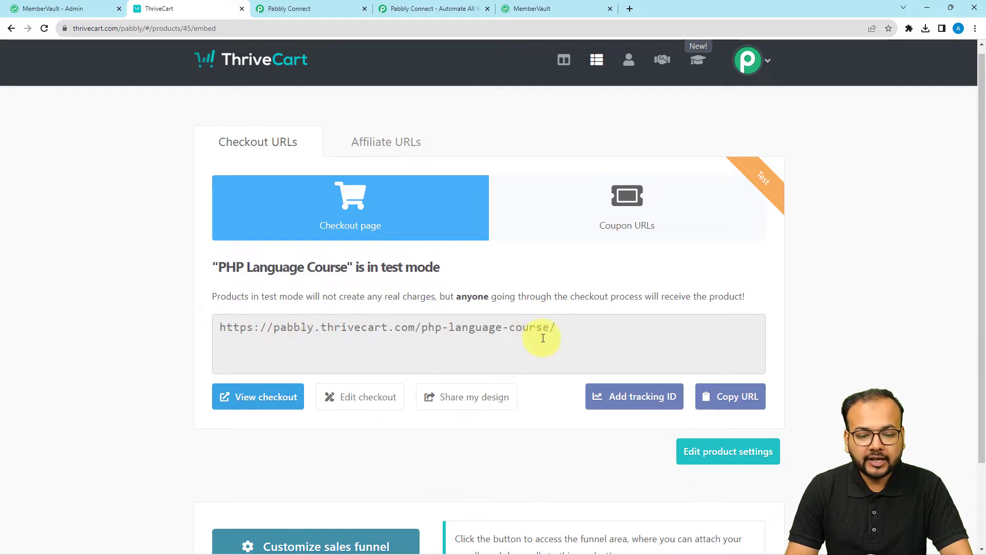
left_click(262, 398)
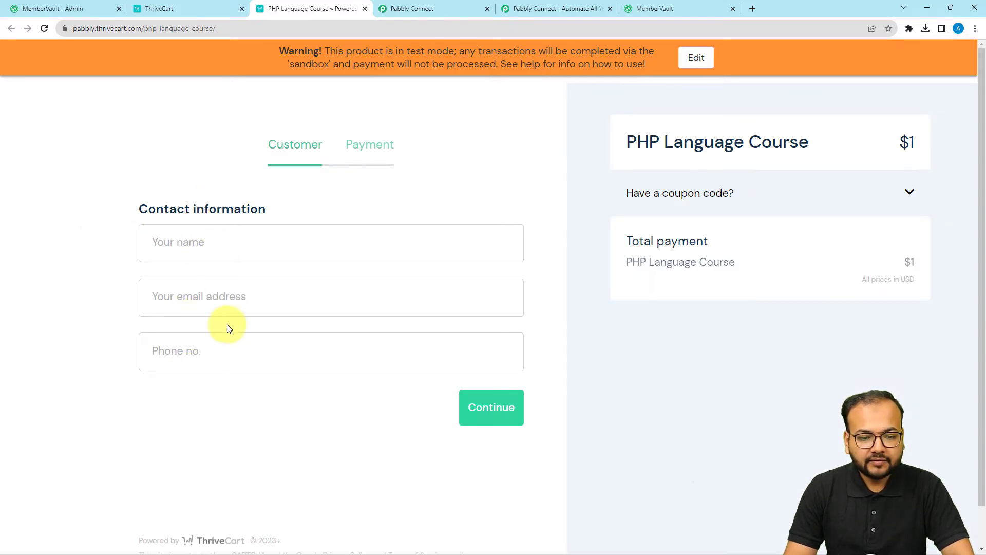
left_click(424, 14)
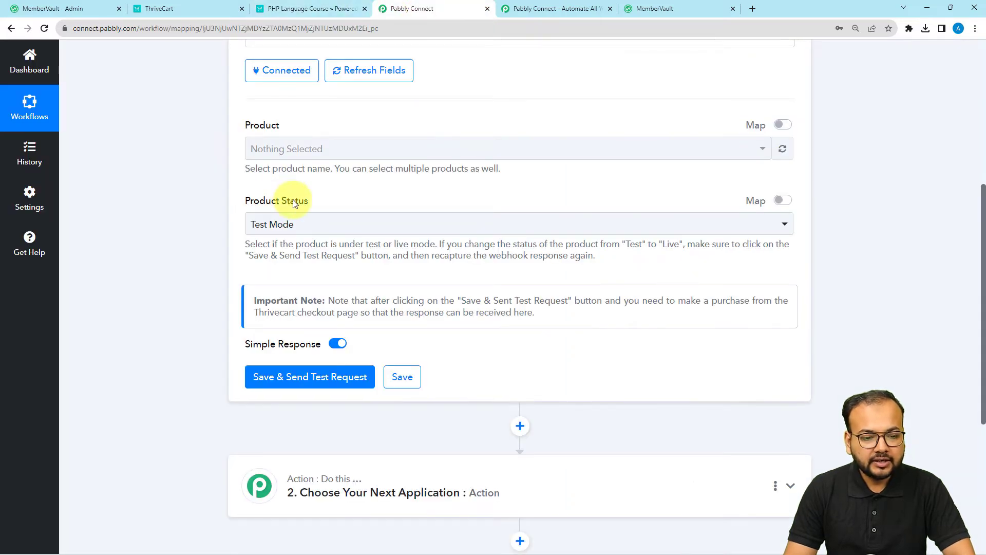
Choose PHP Language Course as the trigger product and keep Product Status at Test Mode.
left_click(280, 149)
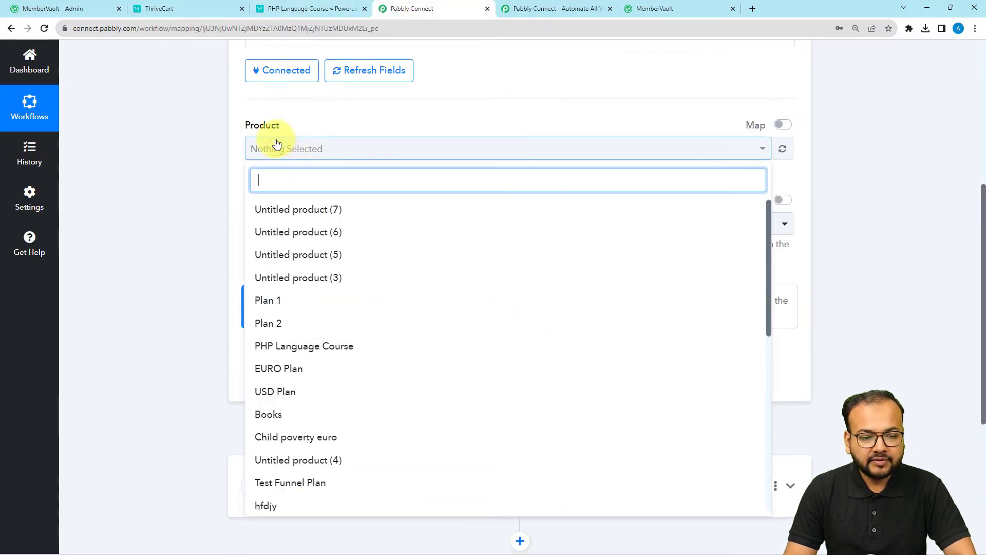
left_click(296, 353)
left_click(140, 212)
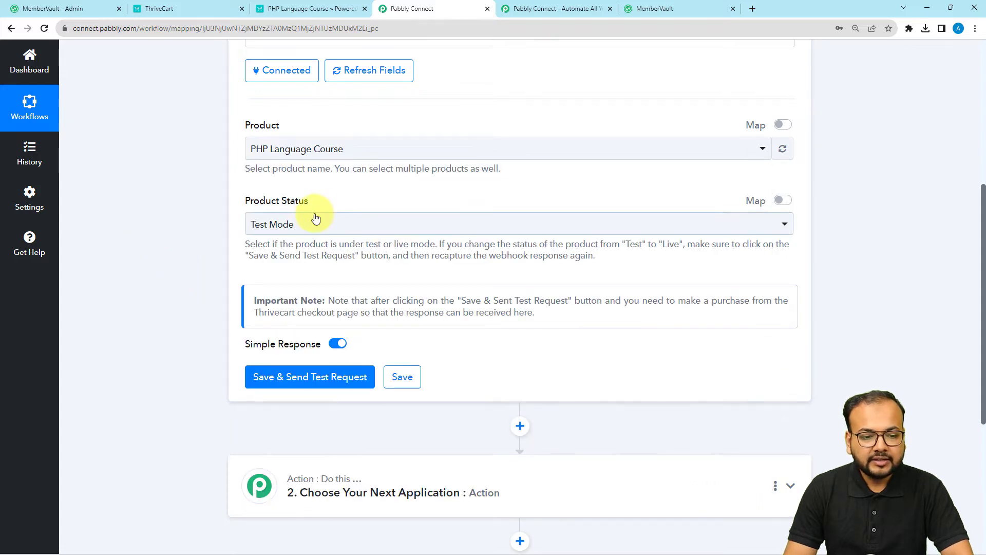
left_click(273, 6)
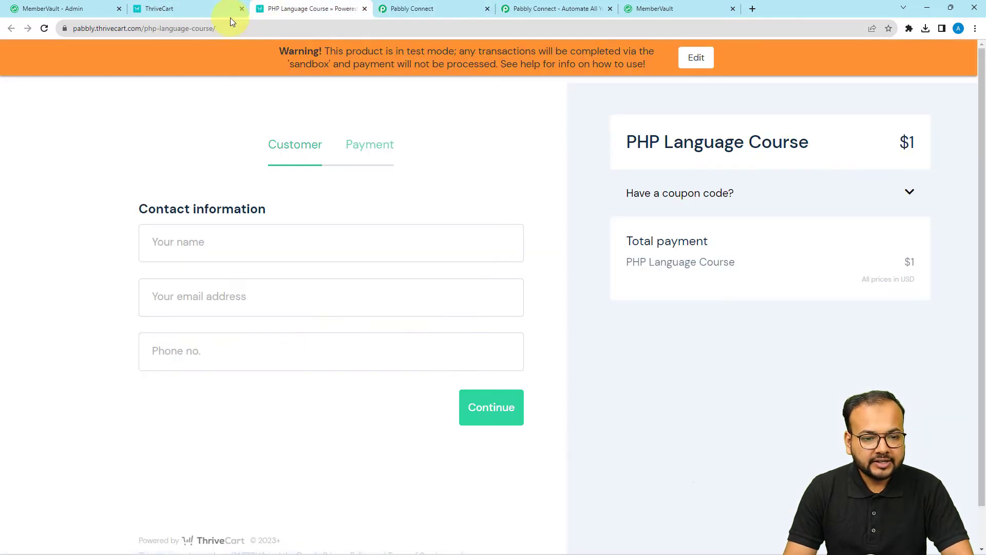
left_click(205, 7)
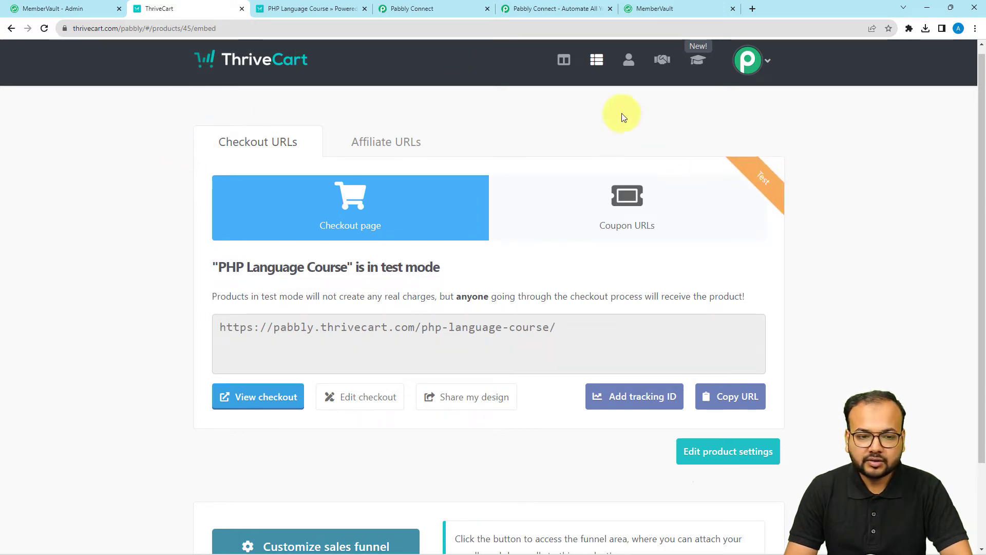
left_click(334, 15)
left_click(441, 8)
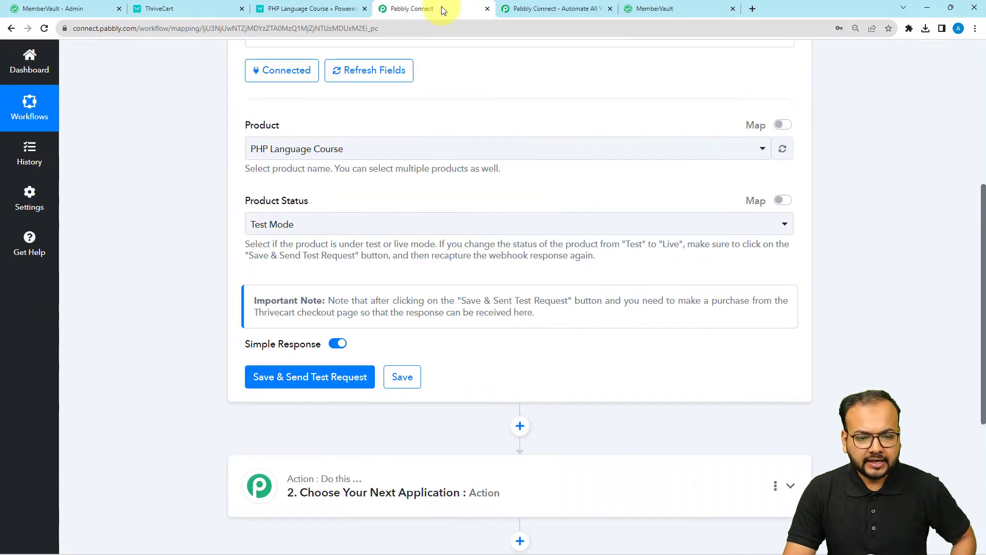
left_click(275, 226)
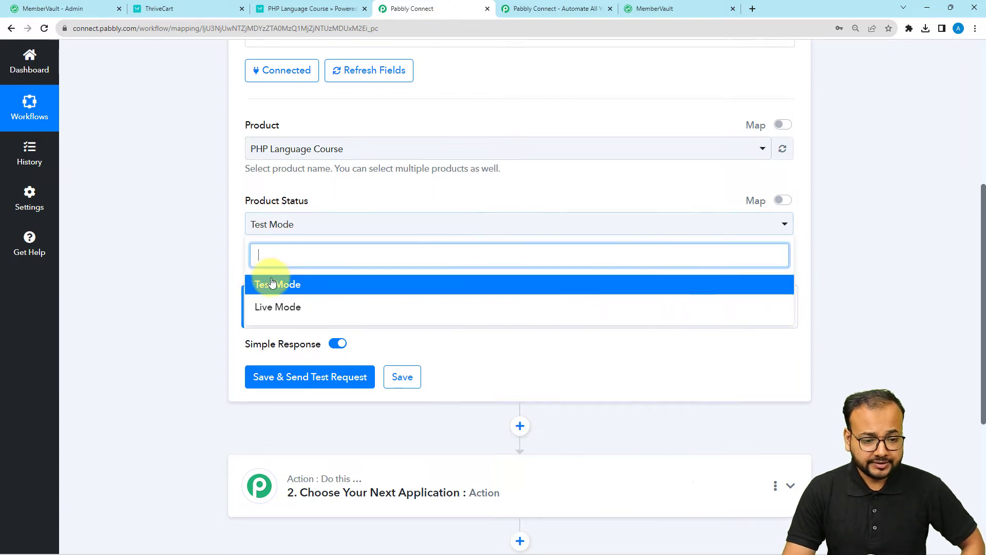
left_click(263, 282)
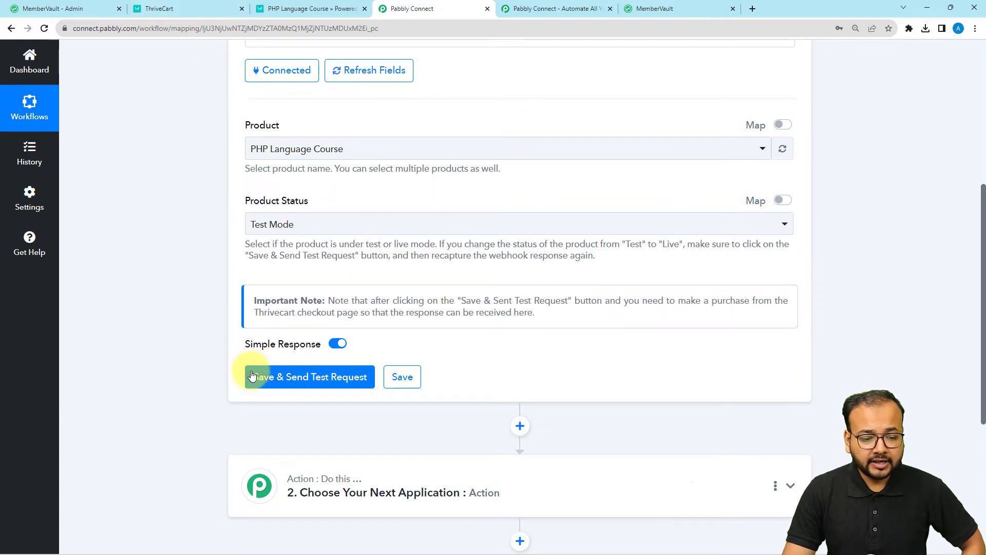
Save the trigger with Save & Send Test Request so it waits for test data.
left_click(254, 377)
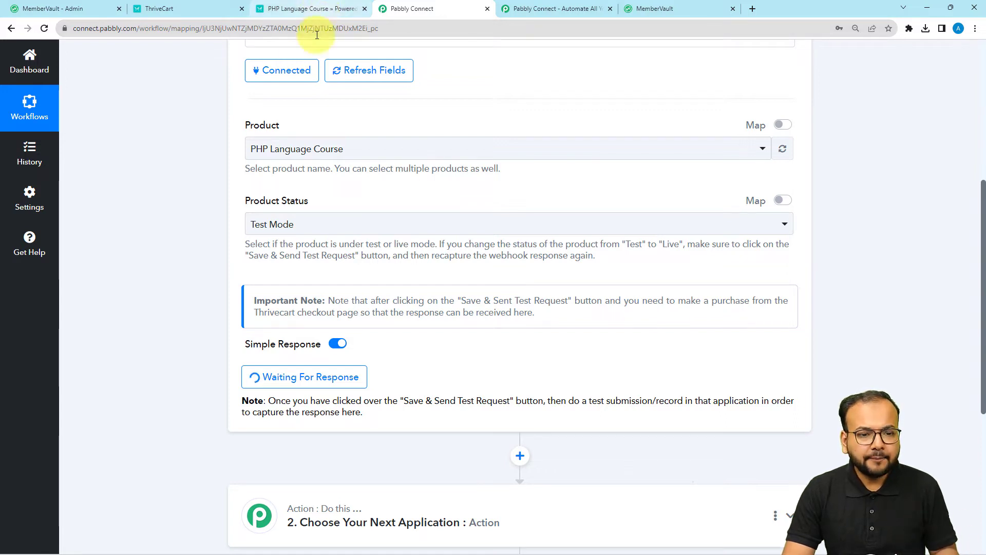
scroll(134, 220, "down", 2)
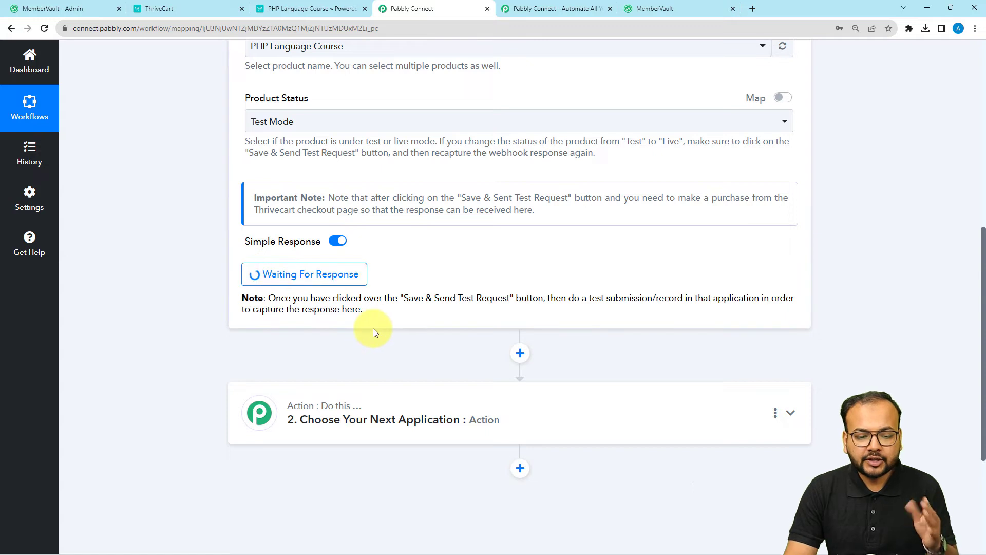
left_click(304, 8)
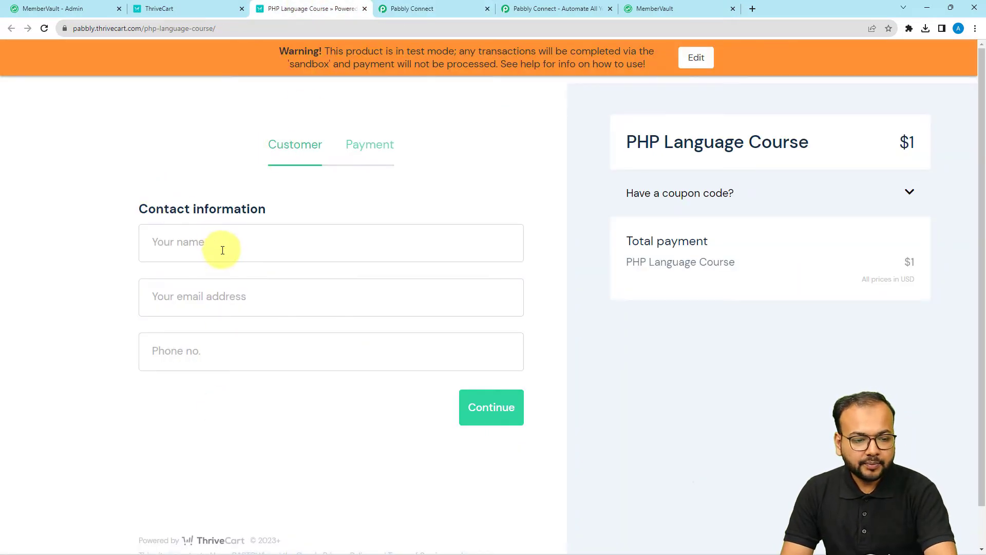
Autofill the checkout's name, e-mail and phone number with test customer details, then continue.
left_click(225, 258)
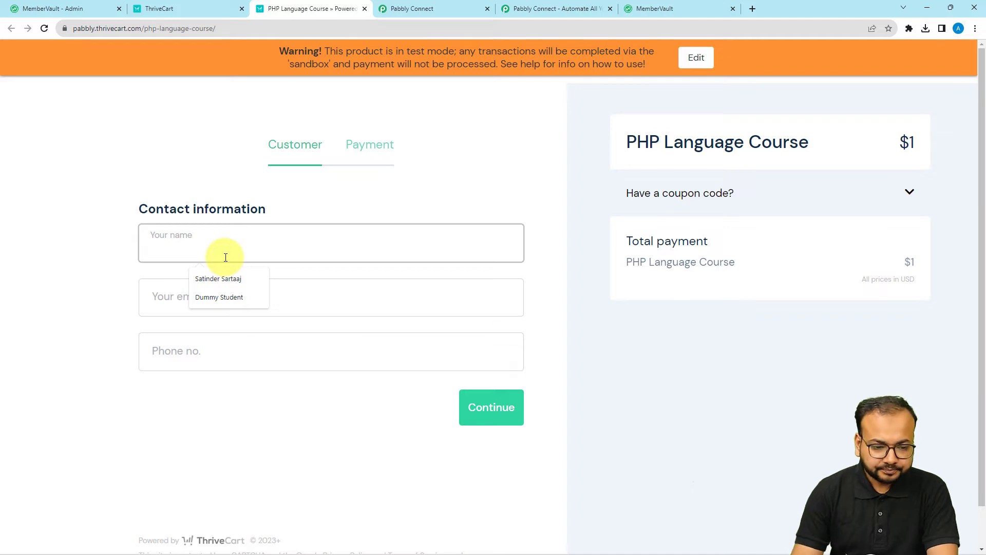
left_click(218, 297)
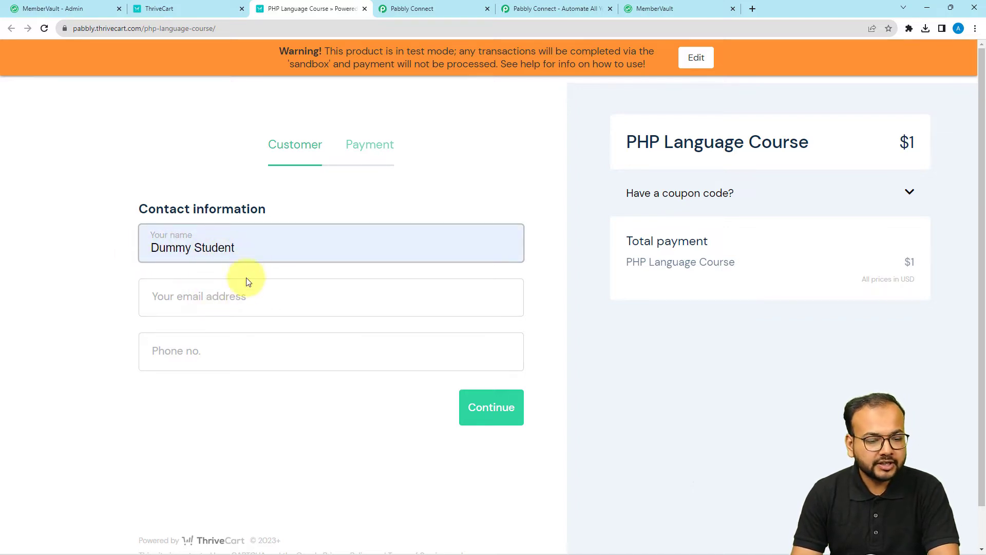
left_click(236, 291)
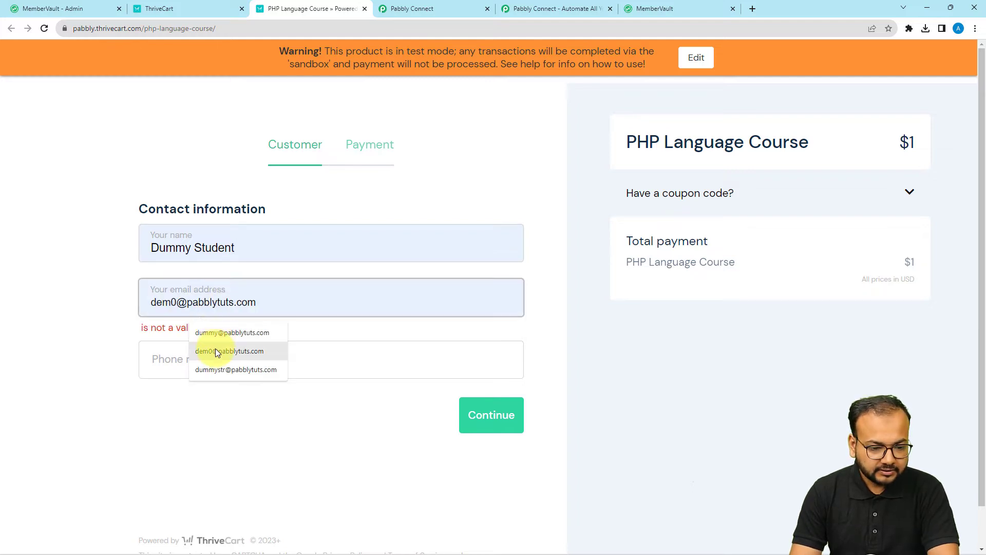
left_click(215, 349)
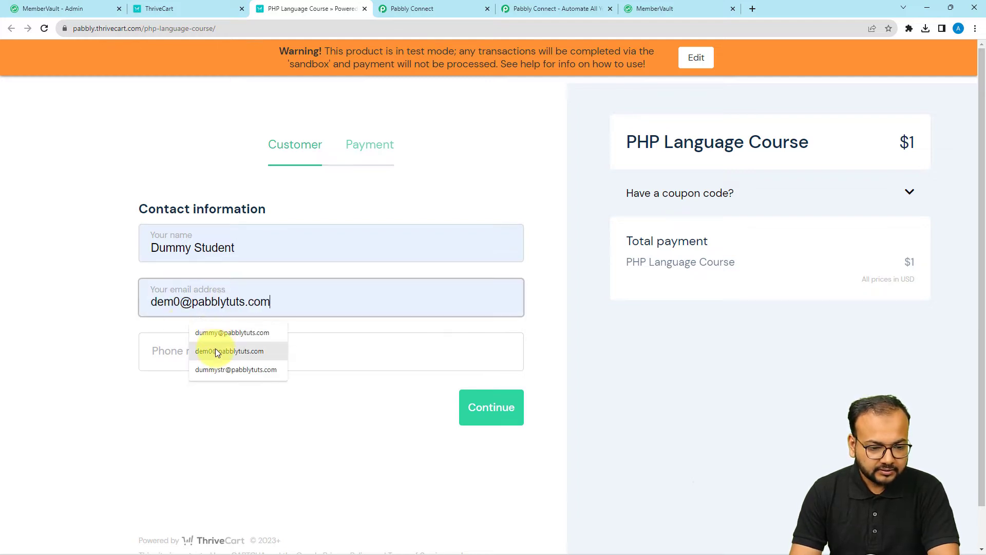
left_click(86, 280)
scroll(86, 280, "down", 1)
left_click(167, 312)
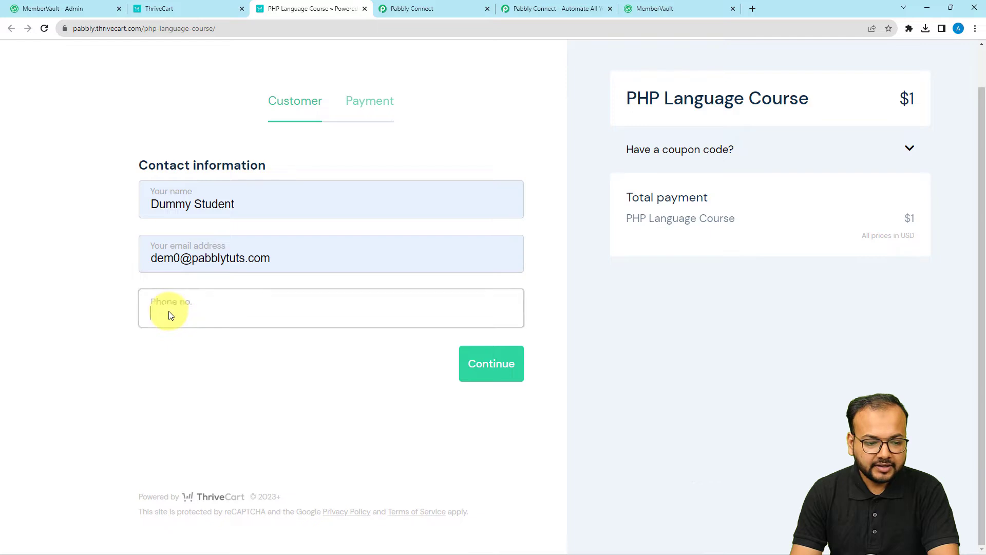
type("91")
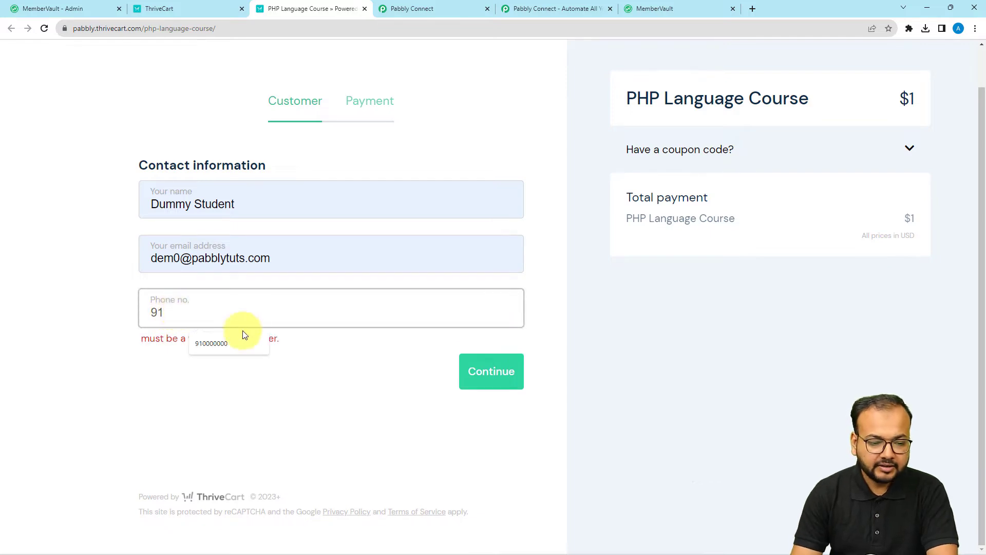
left_click(226, 345)
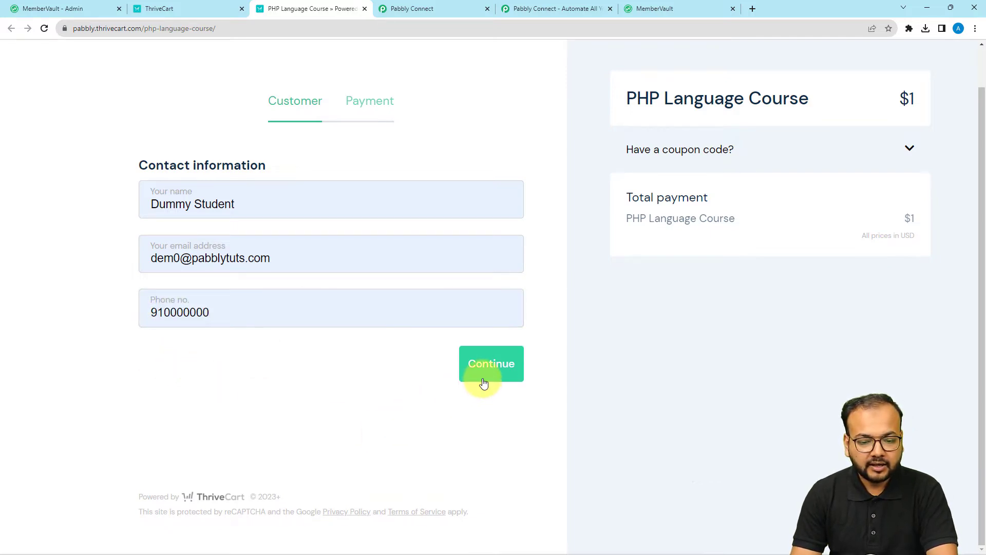
left_click(482, 378)
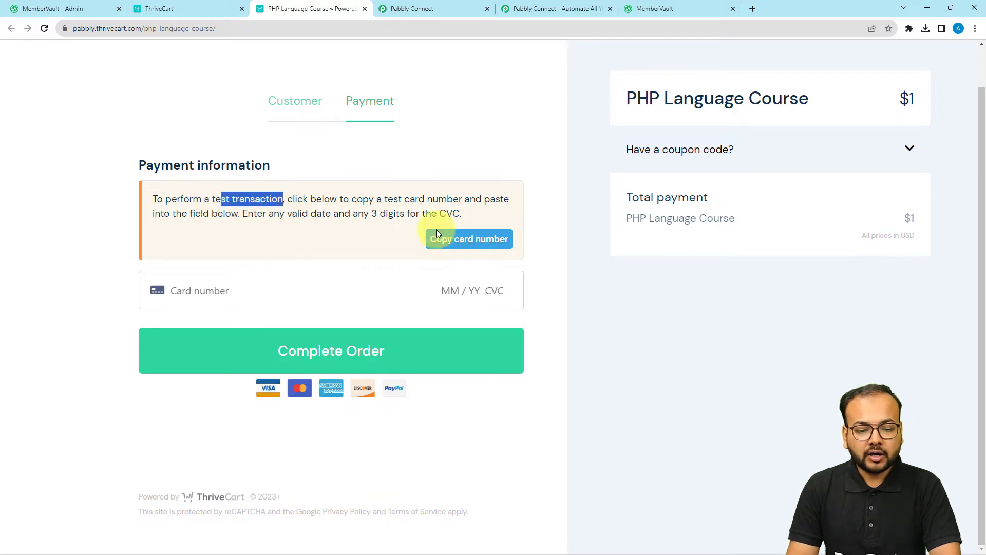
Pay with the test card to place the $1 PHP Language Course order, then return to Pabbly Connect.
left_click(481, 248)
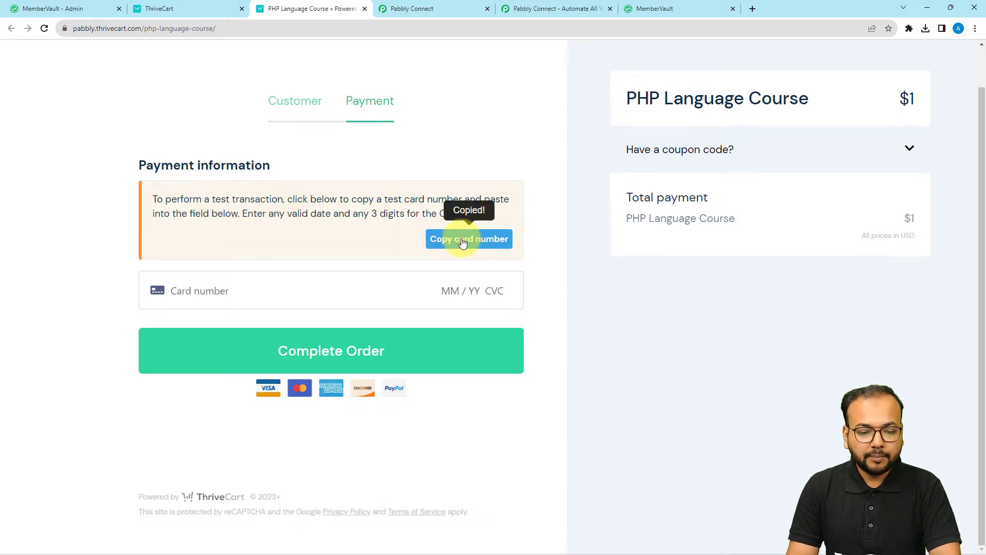
left_click(205, 290)
key("ctrl+v")
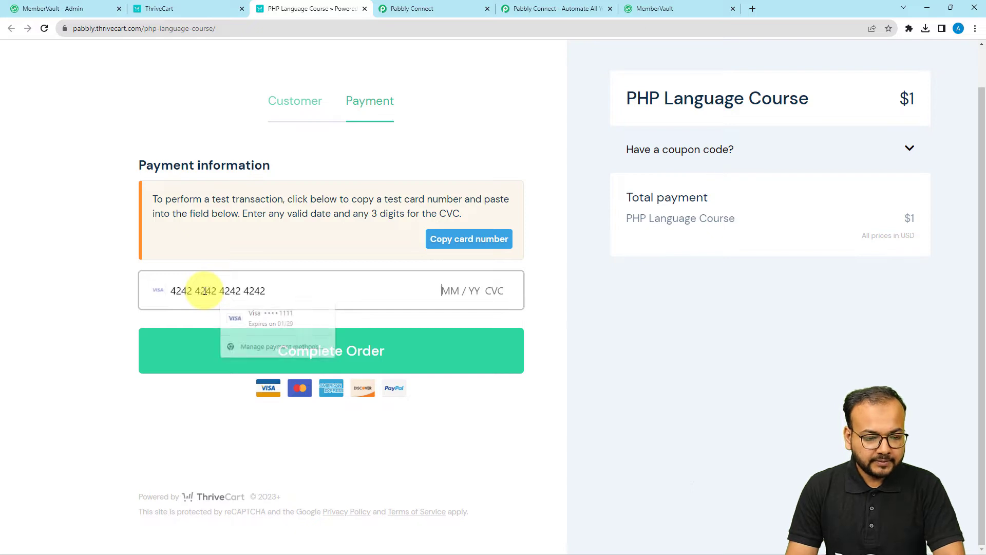
left_click(459, 294)
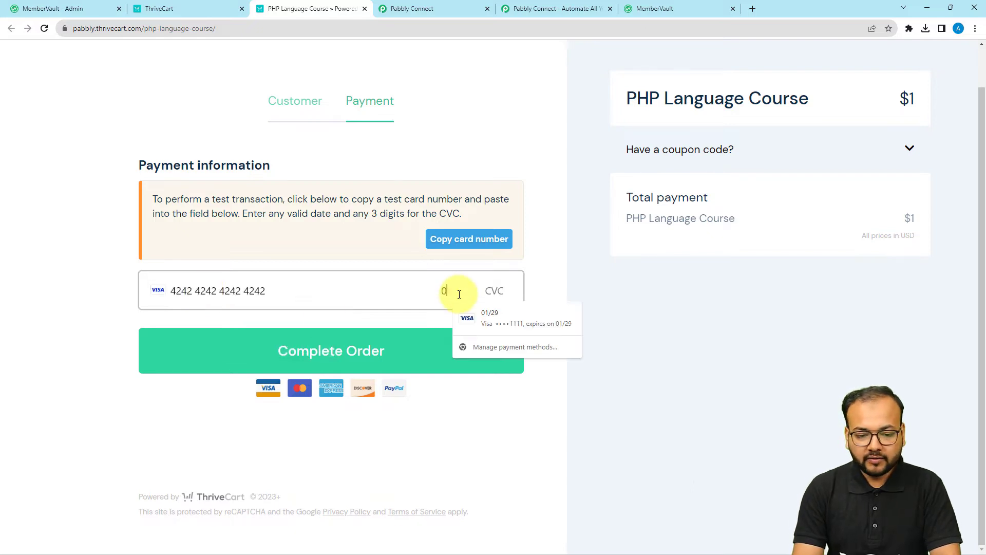
type("01 / 26")
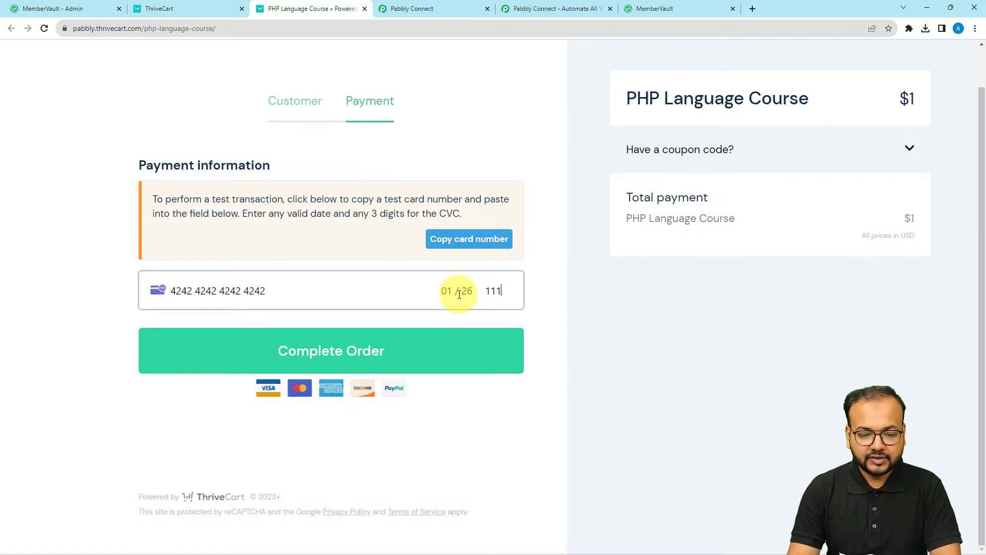
left_click(298, 351)
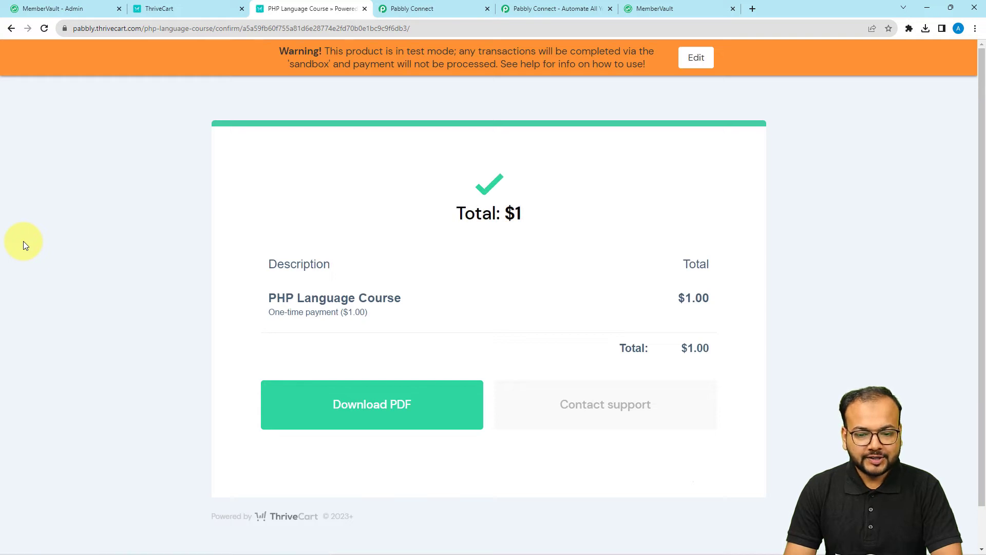
scroll(23, 242, "down", 1)
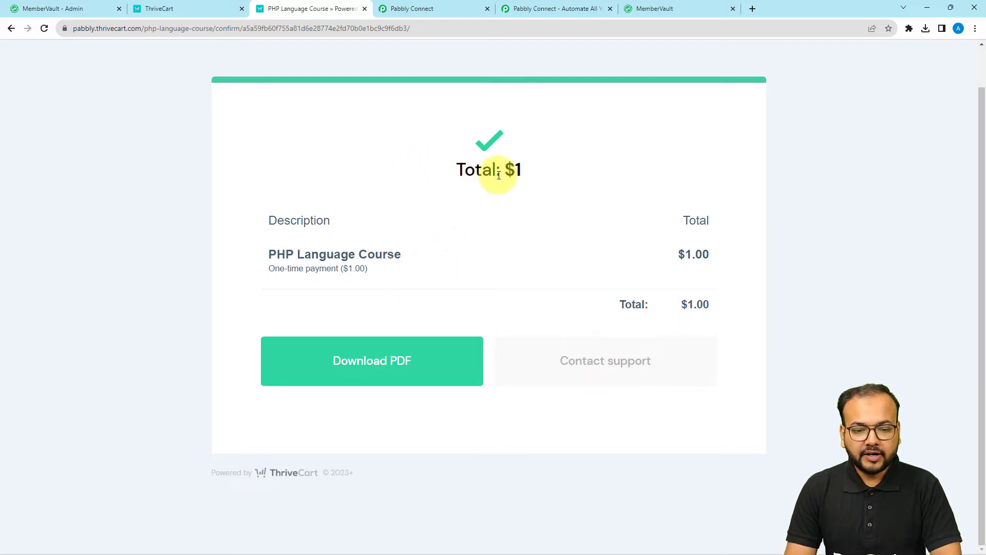
left_click(442, 10)
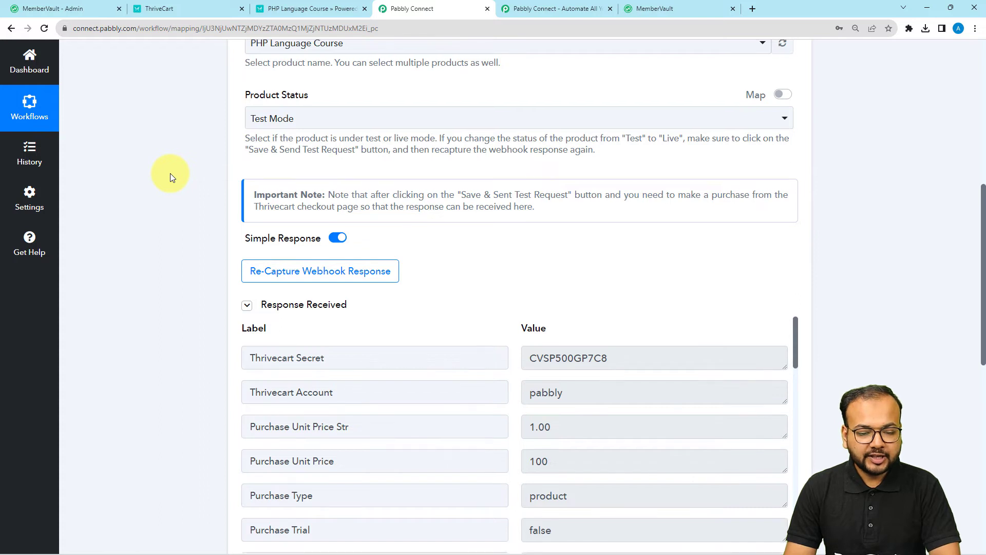
Review the captured ThriveCart order.payment test-mode response, checking the Purchase Name value.
scroll(171, 174, "down", 2)
scroll(170, 173, "down", 1)
scroll(312, 259, "down", 1)
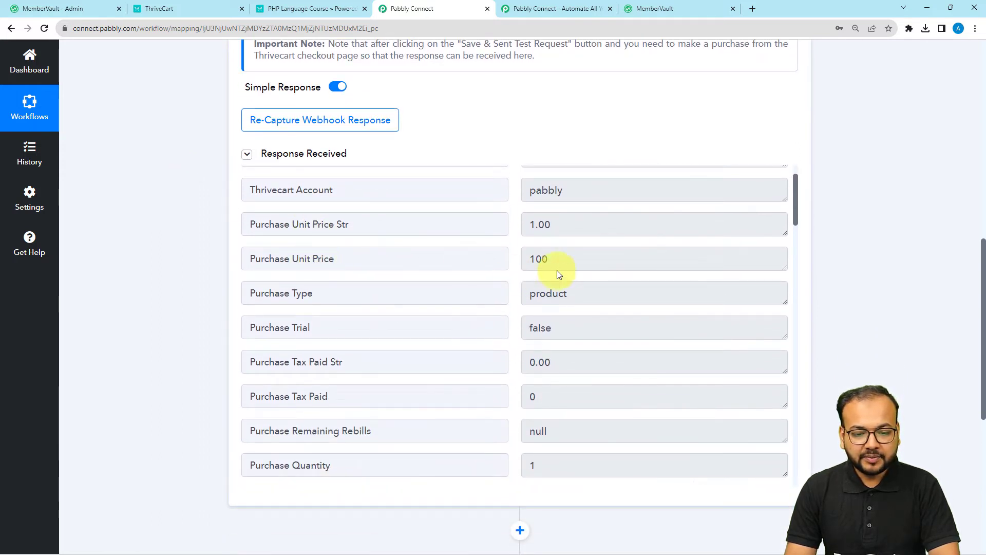
scroll(310, 282, "down", 2)
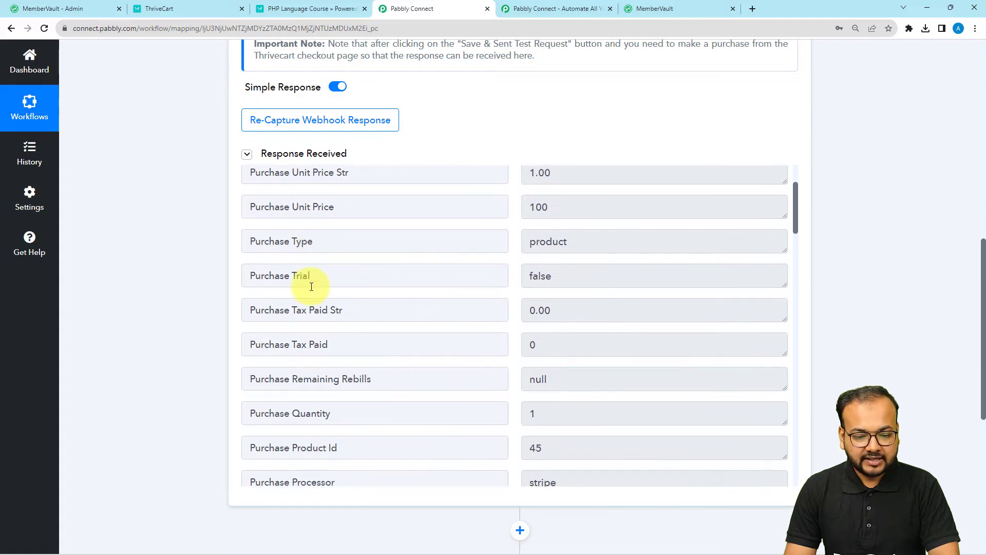
scroll(312, 266, "down", 3)
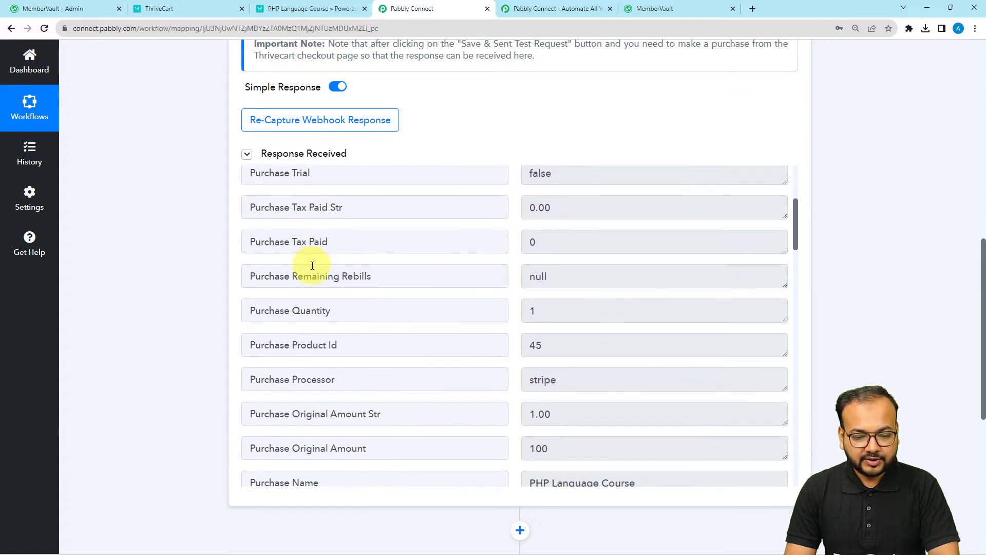
scroll(367, 291, "down", 2)
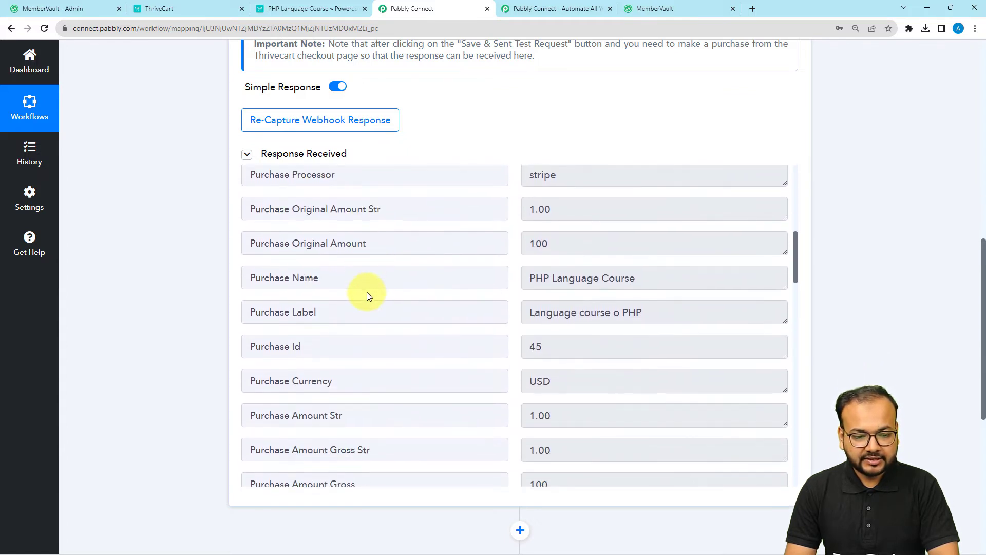
triple_click(651, 281)
Check the captured customer details, including the Customer Name and country IN.
scroll(421, 334, "down", 3)
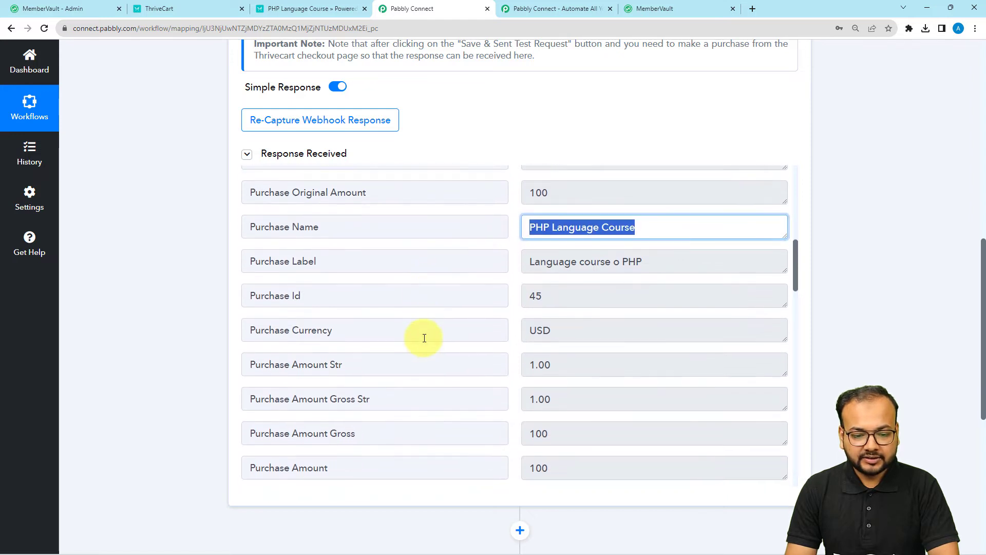
scroll(423, 334, "down", 10)
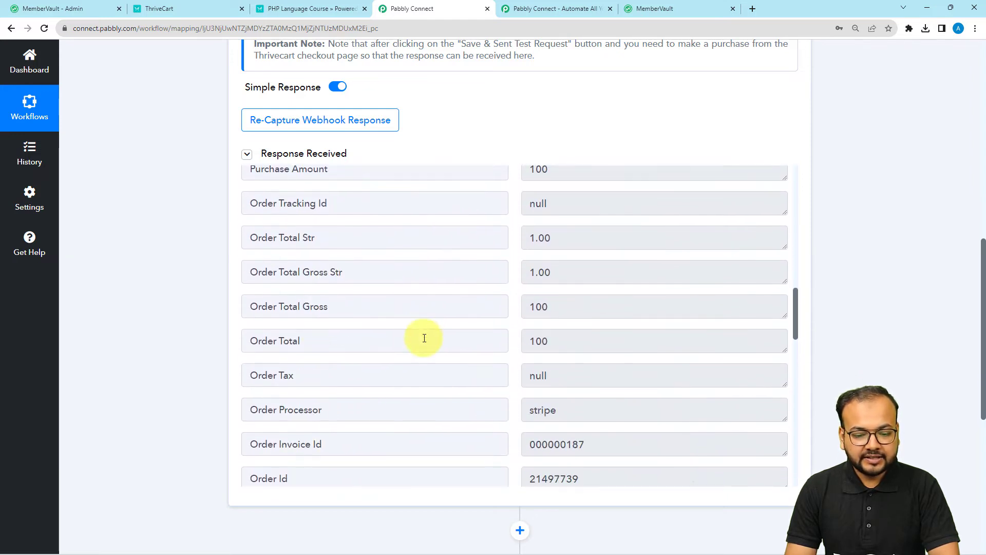
scroll(319, 285, "down", 6)
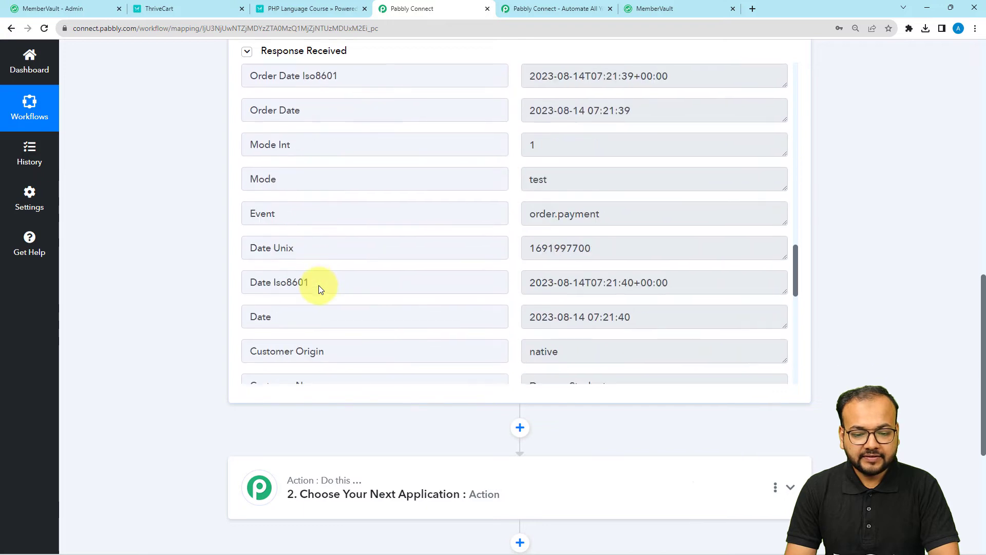
scroll(318, 285, "down", 2)
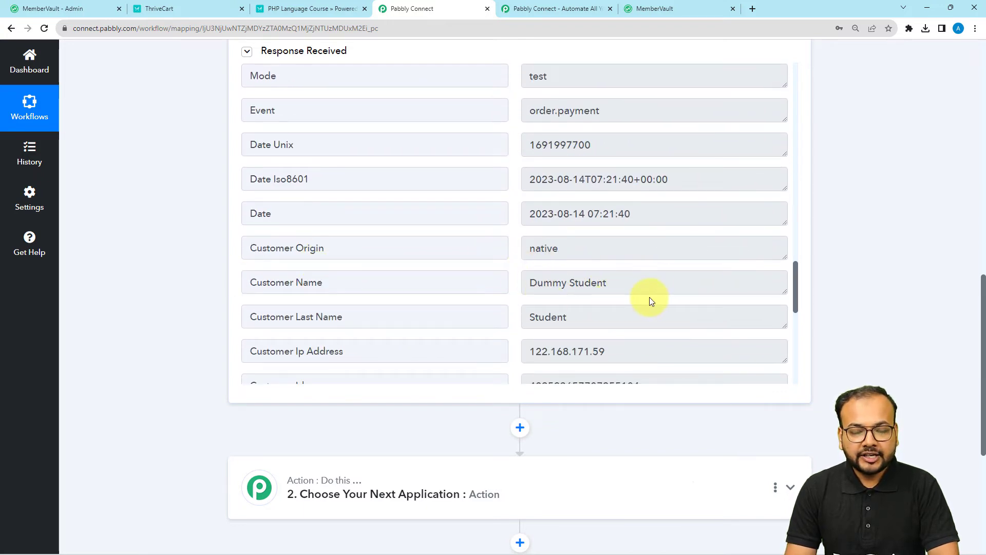
left_click_drag(636, 284, 494, 290)
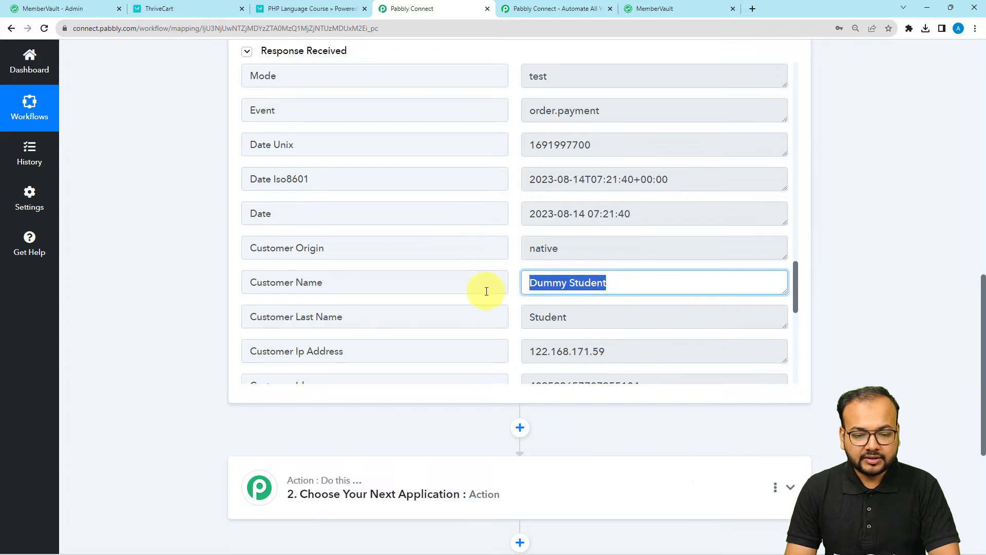
scroll(487, 291, "down", 5)
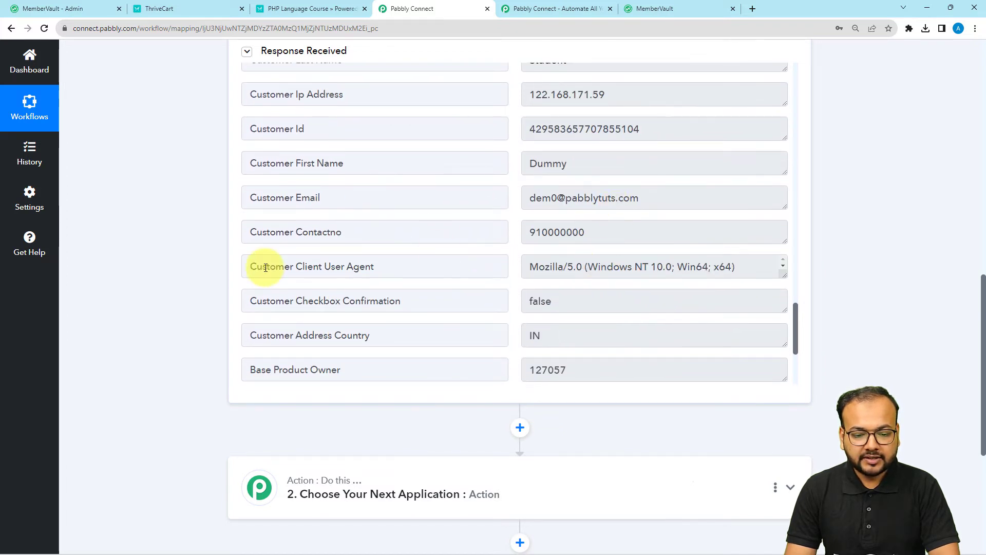
scroll(186, 244, "down", 1)
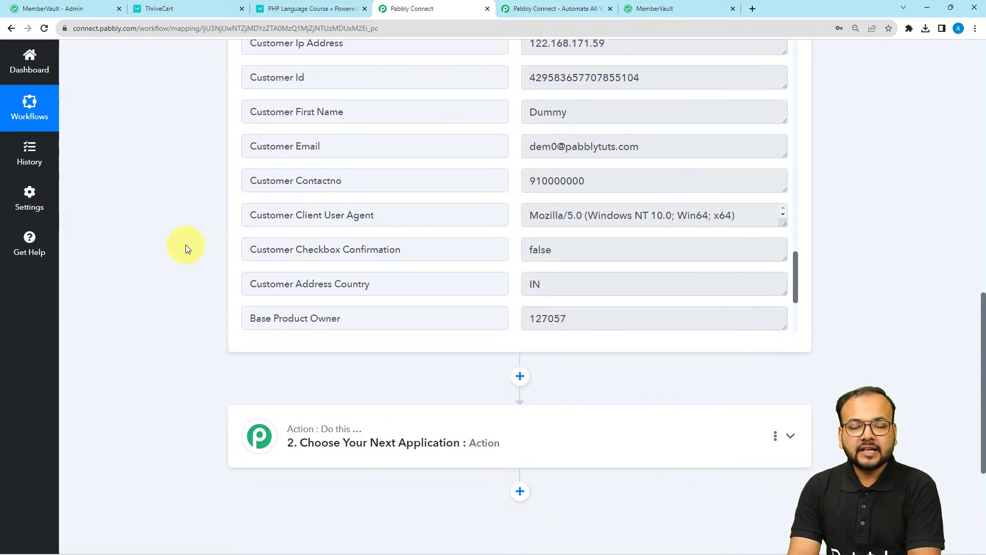
scroll(186, 245, "down", 4)
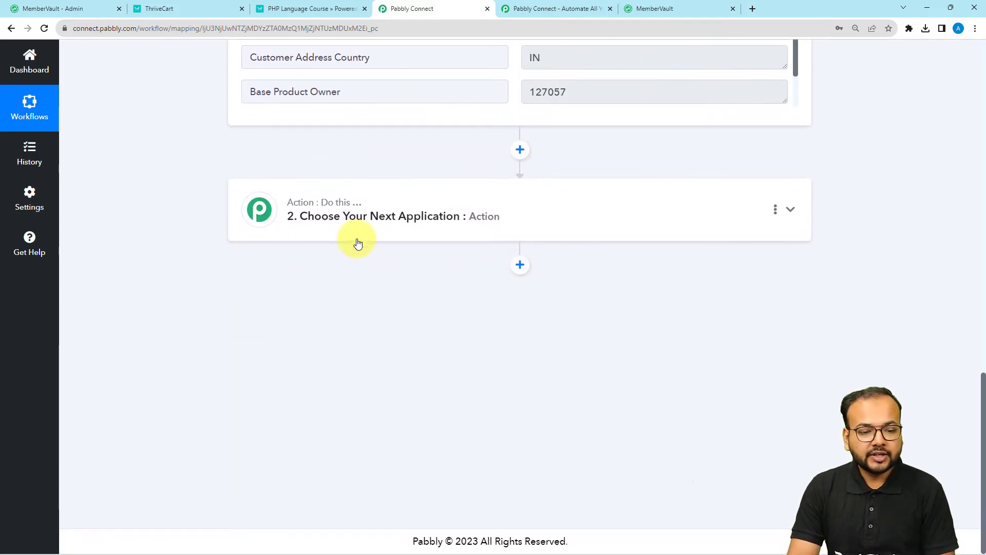
Set step 2 to MemberVault (searched 'mem') with the Add User action event, then start connecting.
left_click(378, 234)
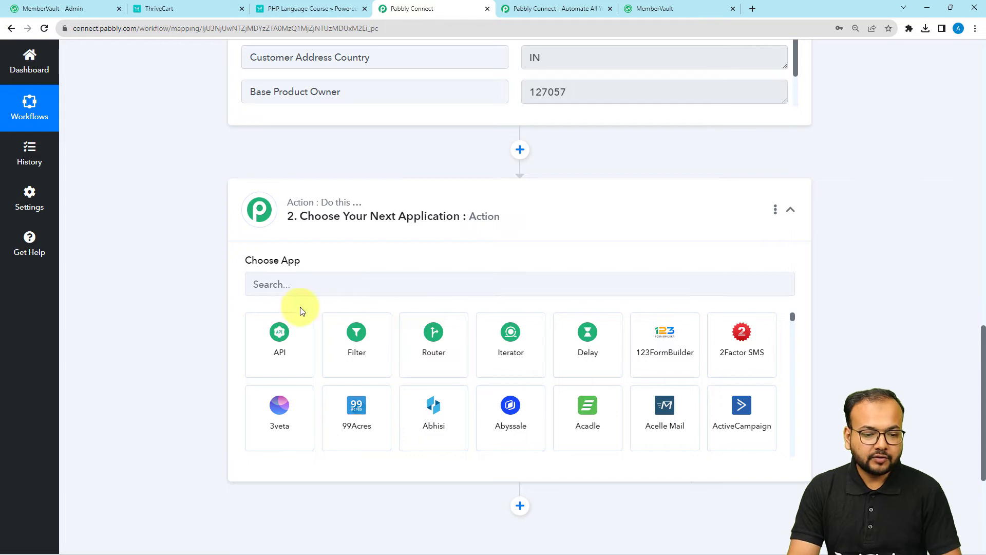
left_click(314, 283)
type("me")
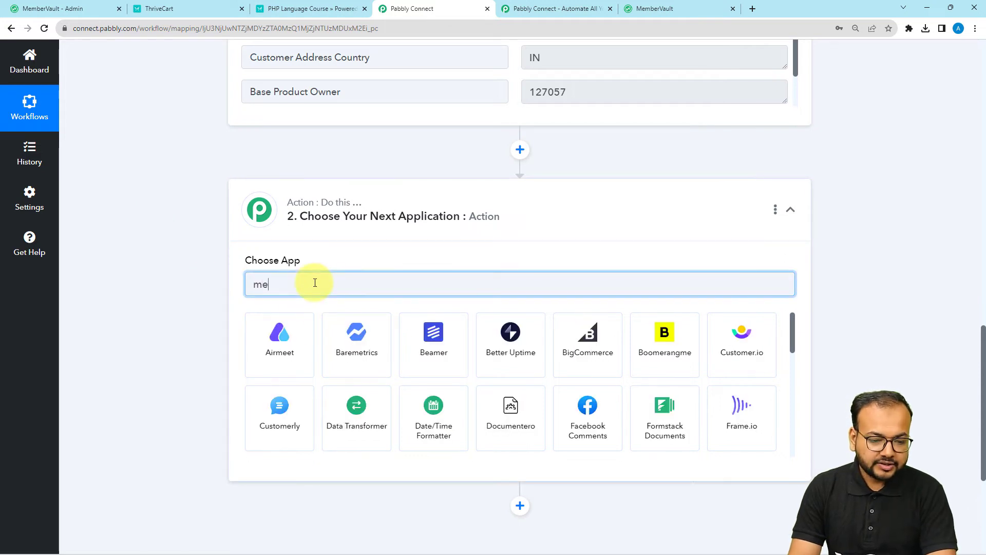
type("m")
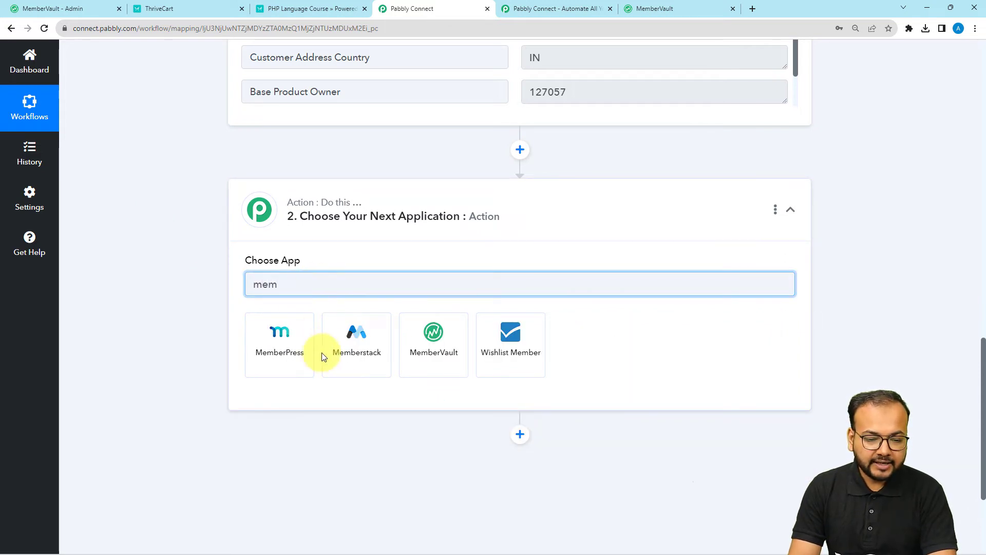
left_click(433, 343)
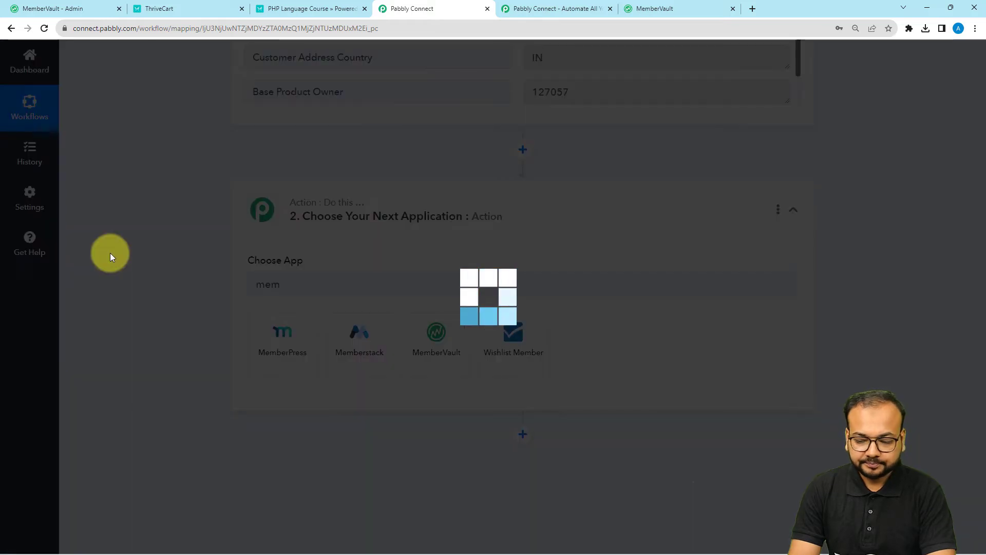
scroll(233, 239, "down", 2)
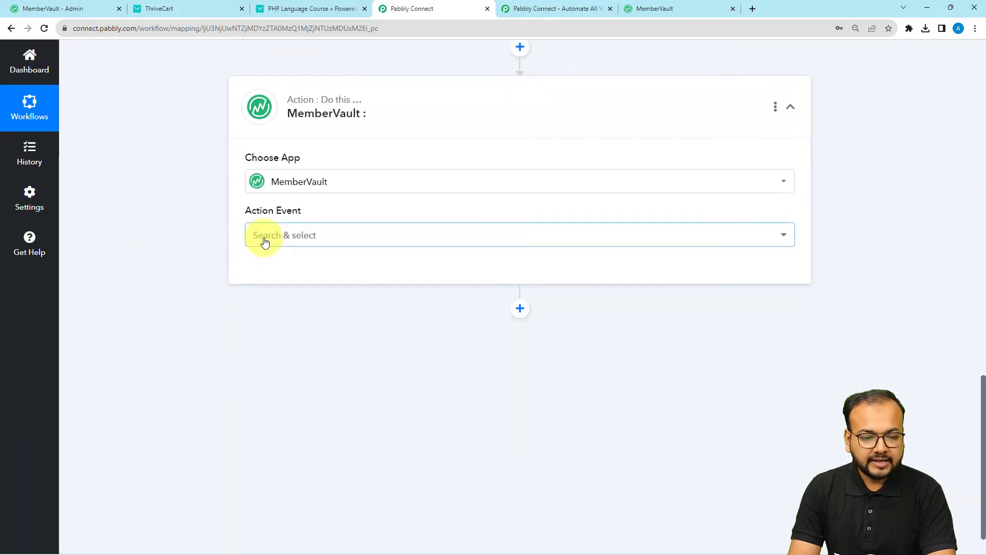
left_click(266, 234)
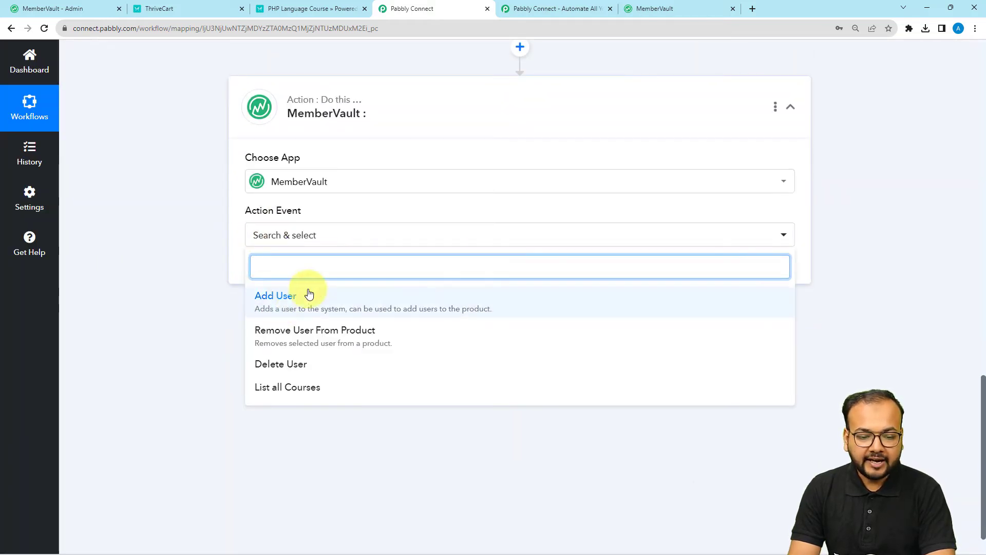
left_click(275, 301)
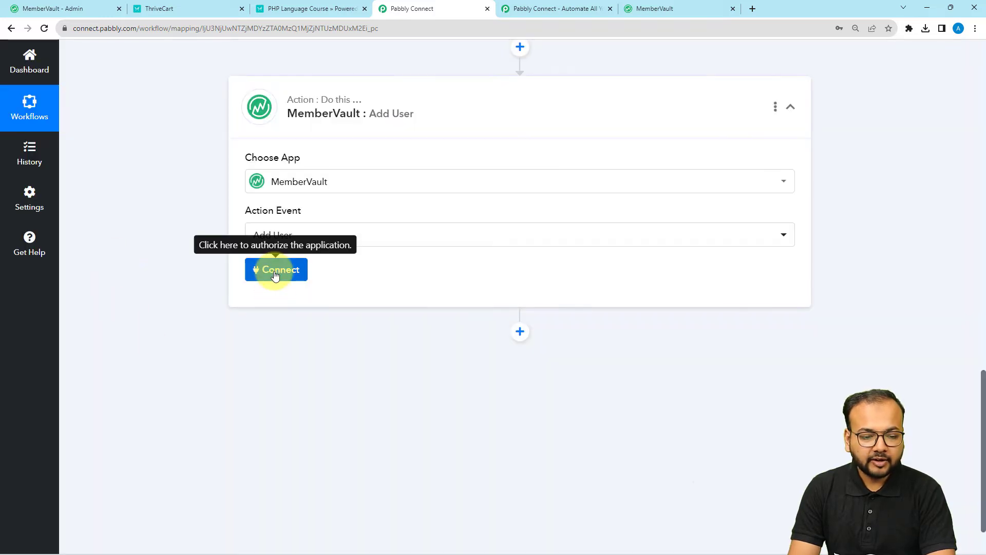
left_click(275, 270)
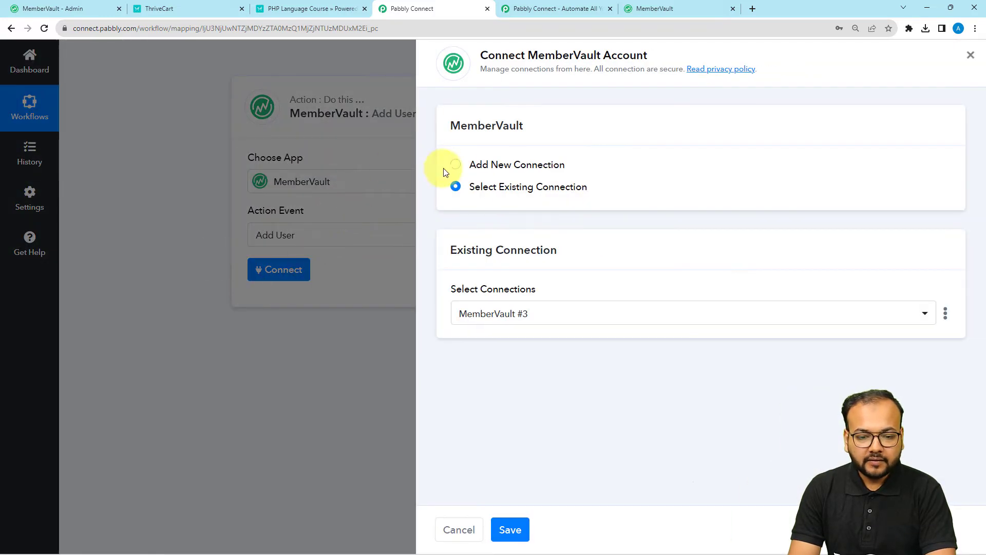
Add a new MemberVault connection and paste the subdomain copied from the MemberVault admin address.
left_click(455, 163)
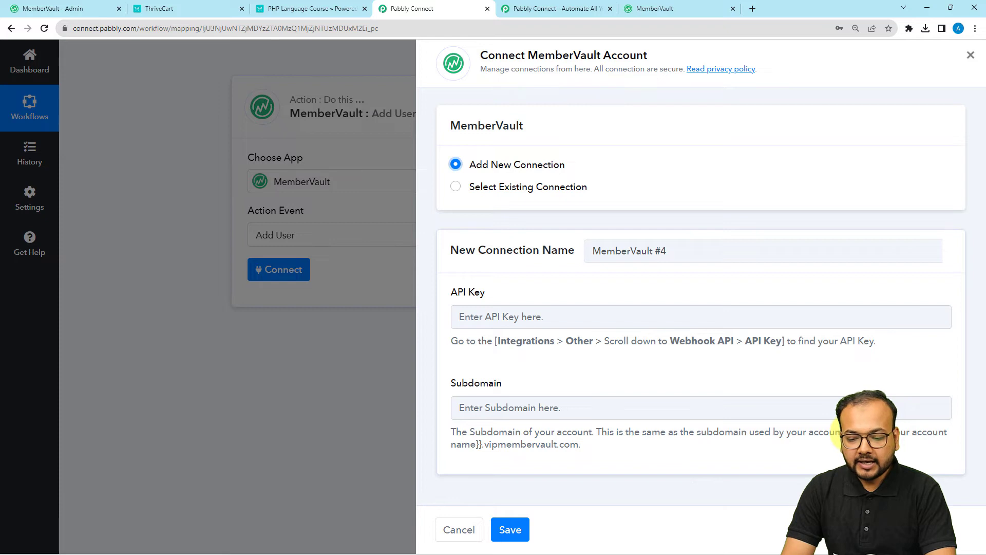
left_click_drag(883, 432, 873, 445)
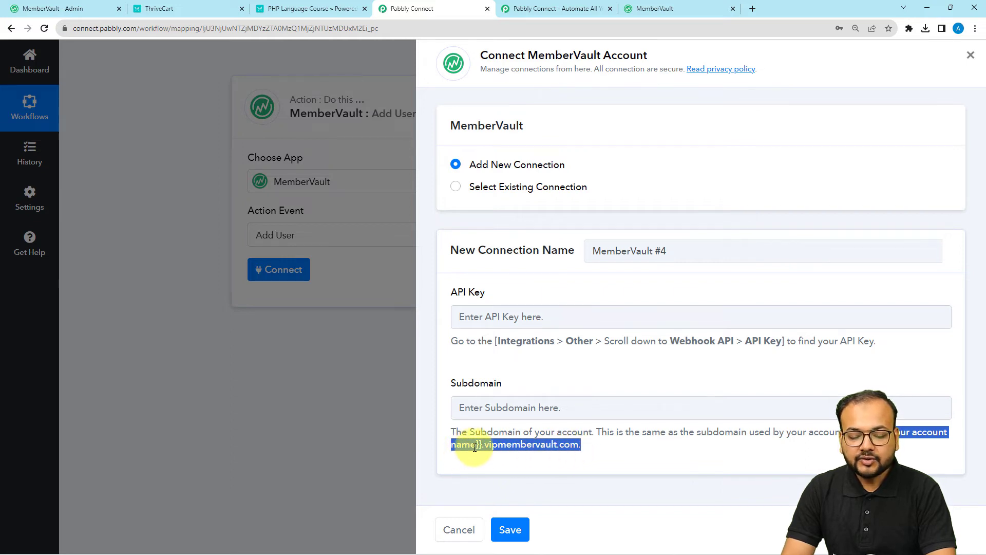
left_click(64, 8)
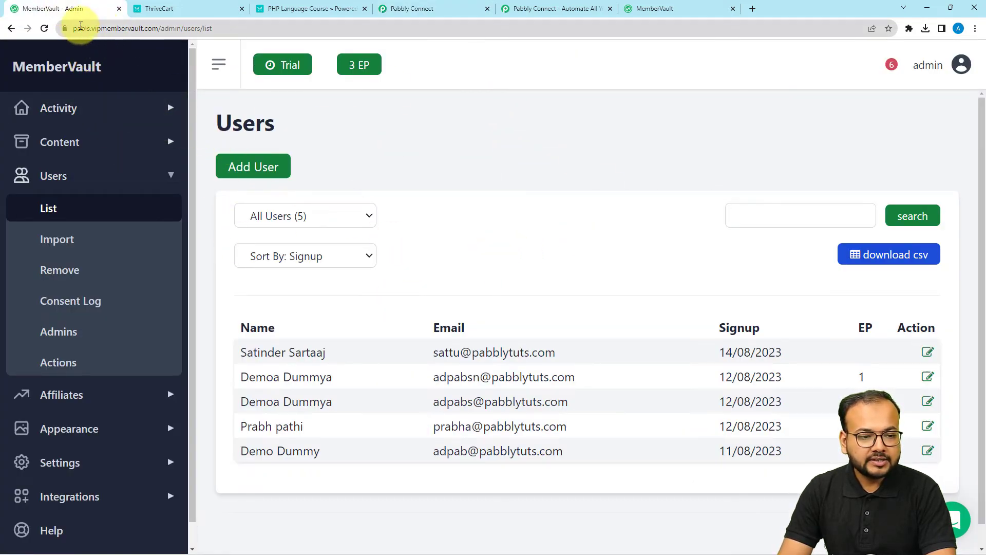
double_click(81, 30)
key("ctrl+c")
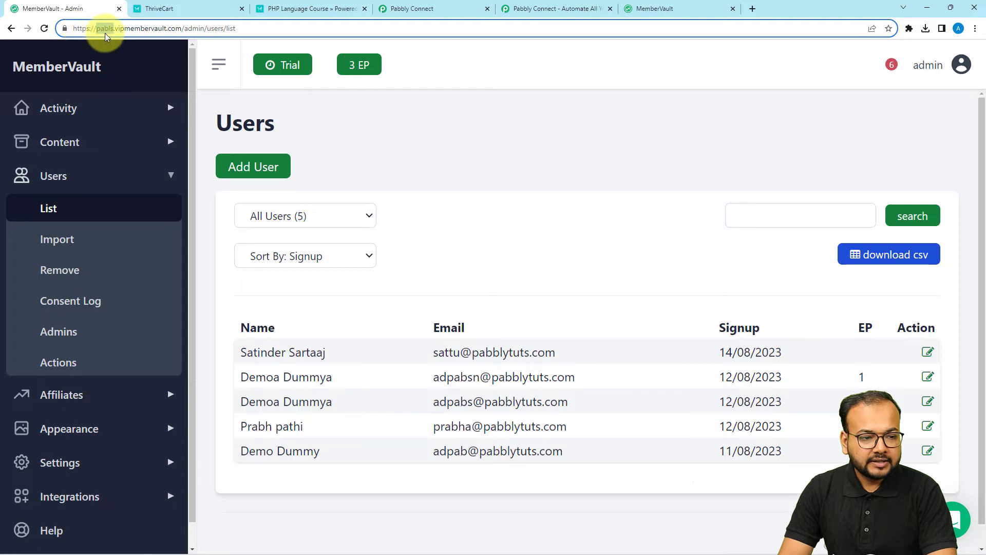
left_click(436, 8)
left_click(550, 407)
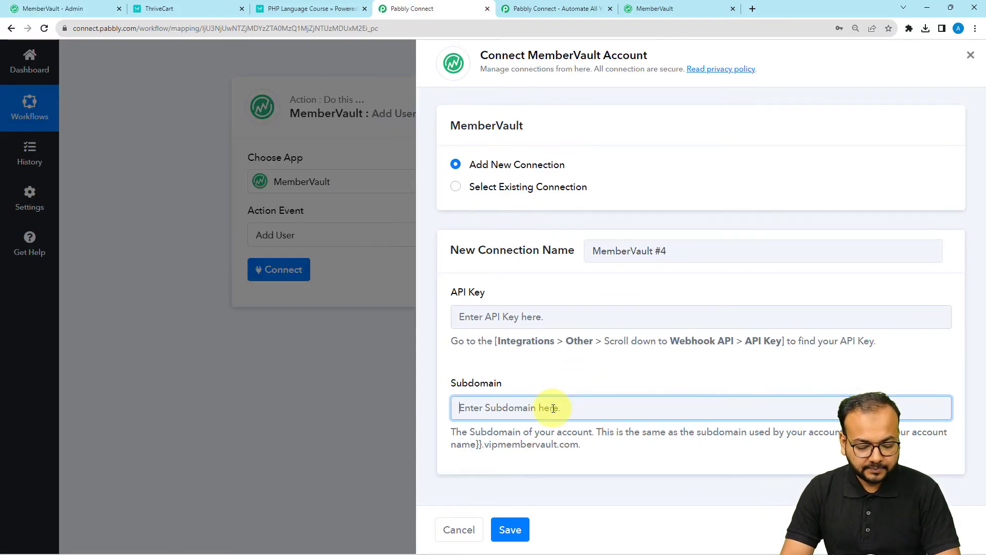
key("ctrl+v")
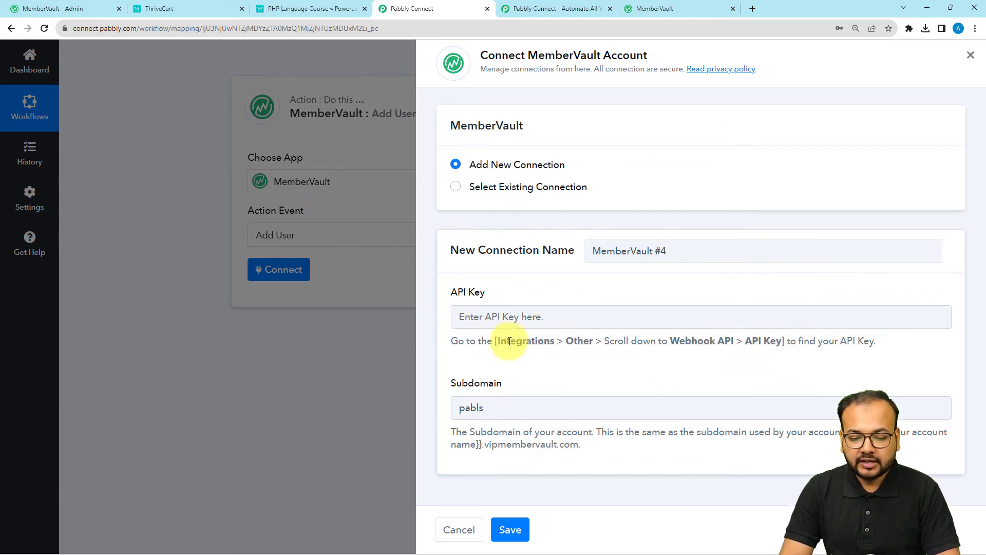
left_click_drag(506, 341, 903, 343)
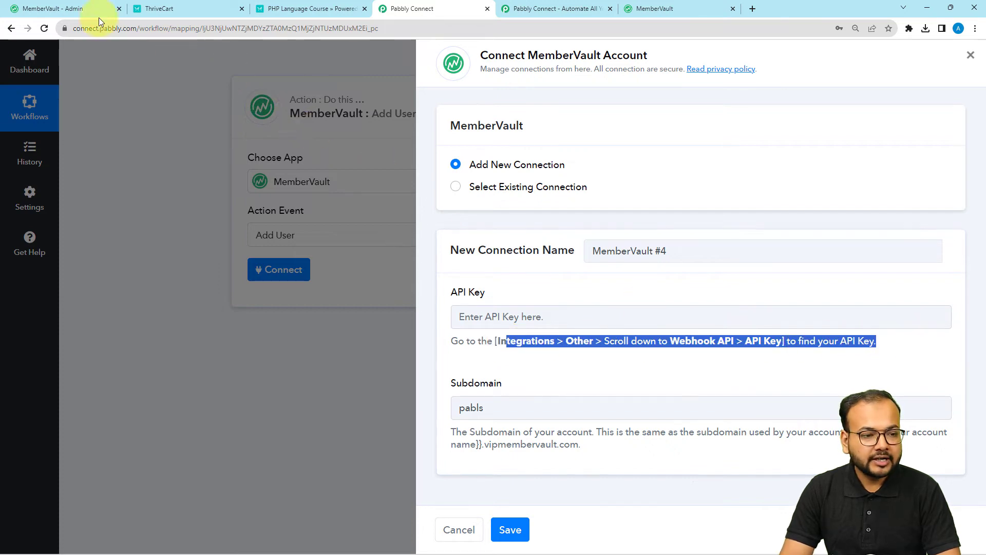
In MemberVault Integrations > Other, expand Webhooks API and copy the account's API key.
left_click(56, 10)
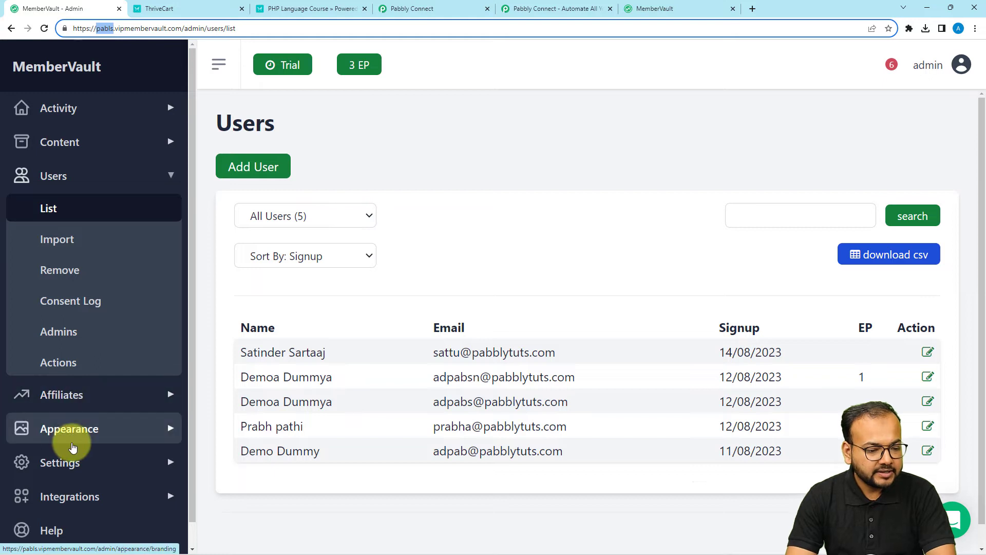
scroll(66, 447, "down", 1)
left_click(62, 473)
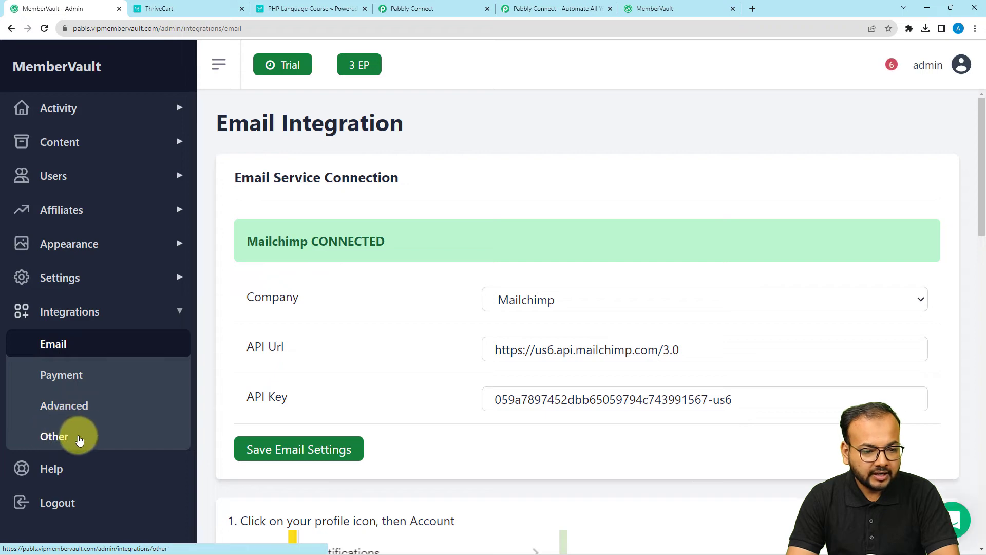
left_click(61, 440)
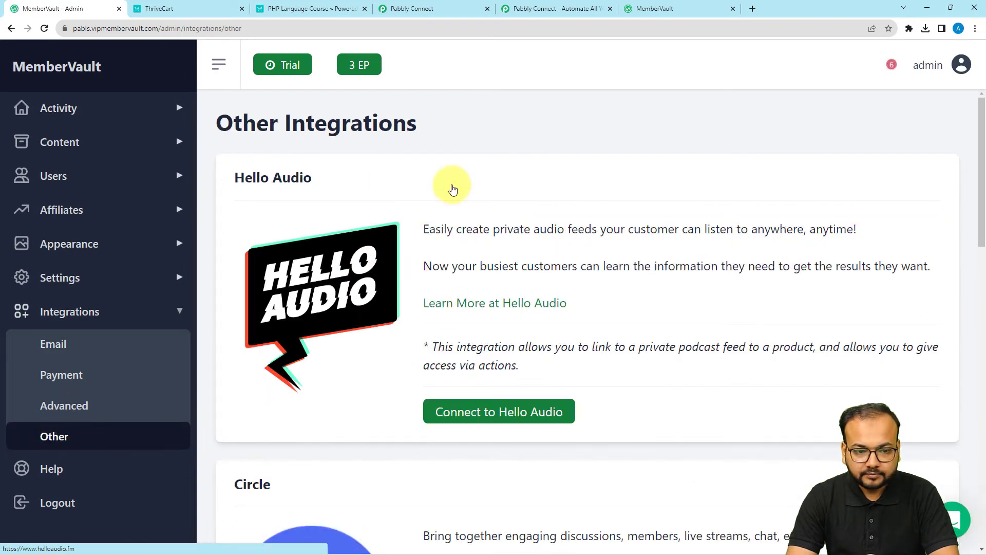
scroll(323, 206, "down", 12)
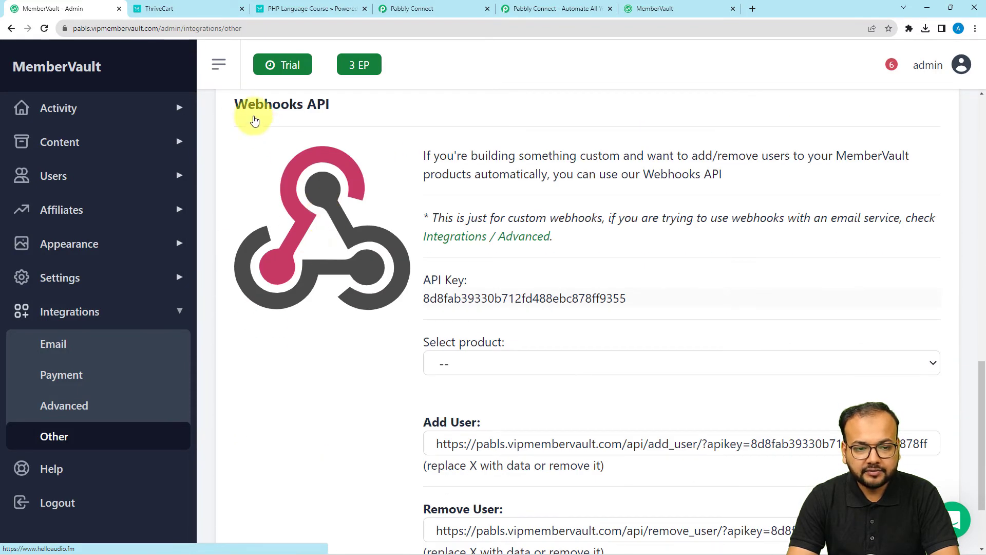
left_click_drag(247, 114, 331, 109)
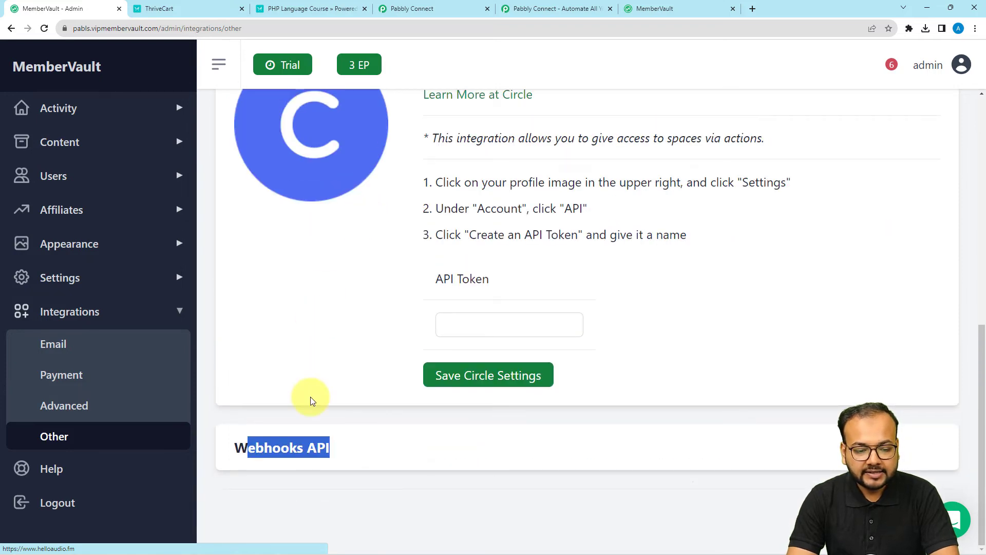
left_click(311, 398)
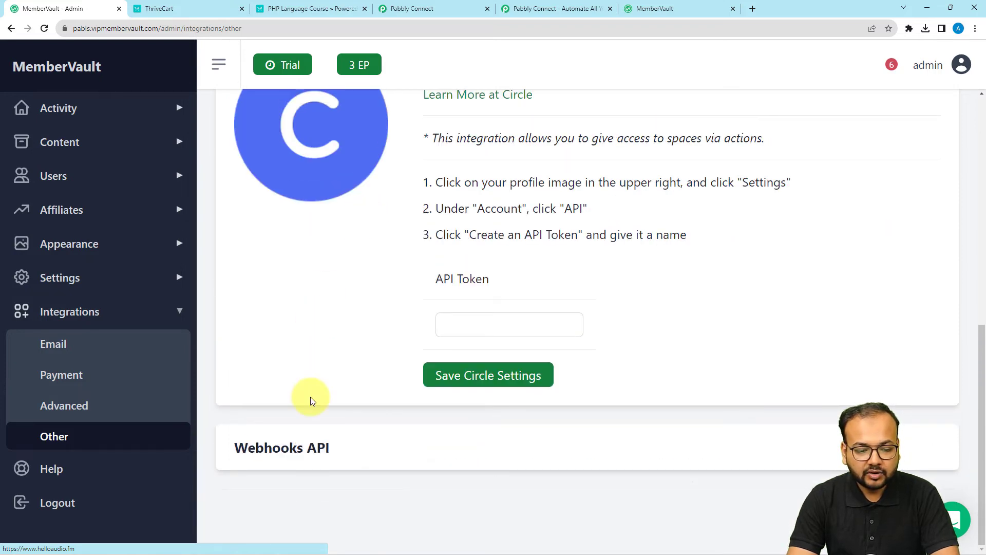
double_click(313, 454)
scroll(310, 451, "down", 3)
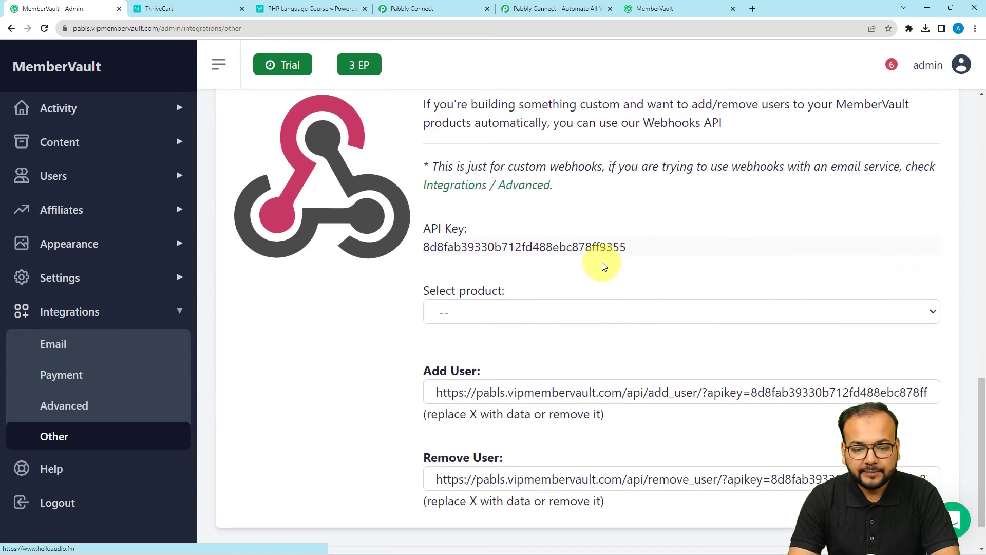
double_click(584, 239)
key("ctrl+c")
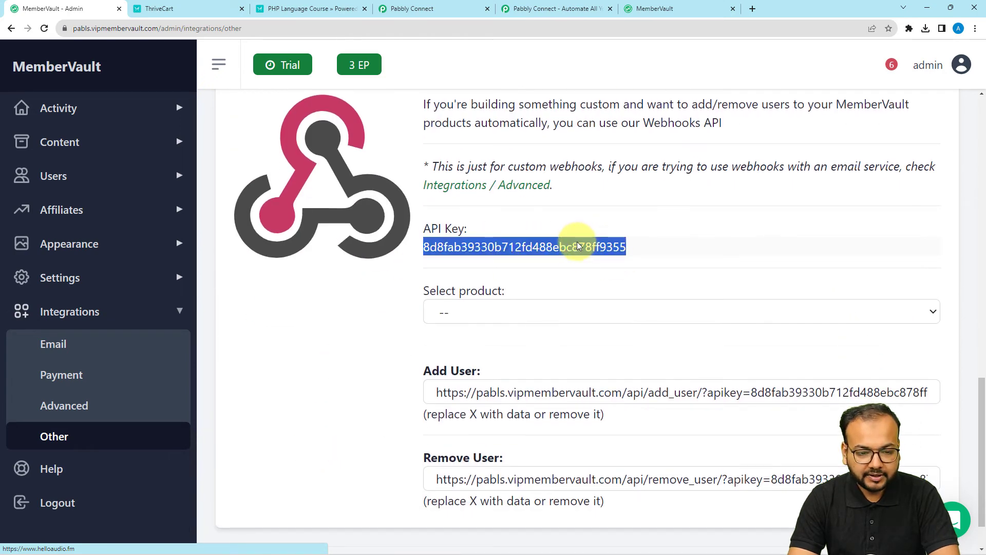
left_click(437, 8)
Paste the API key, save the MemberVault #4 connection, and view the Course ID choices.
left_click(521, 313)
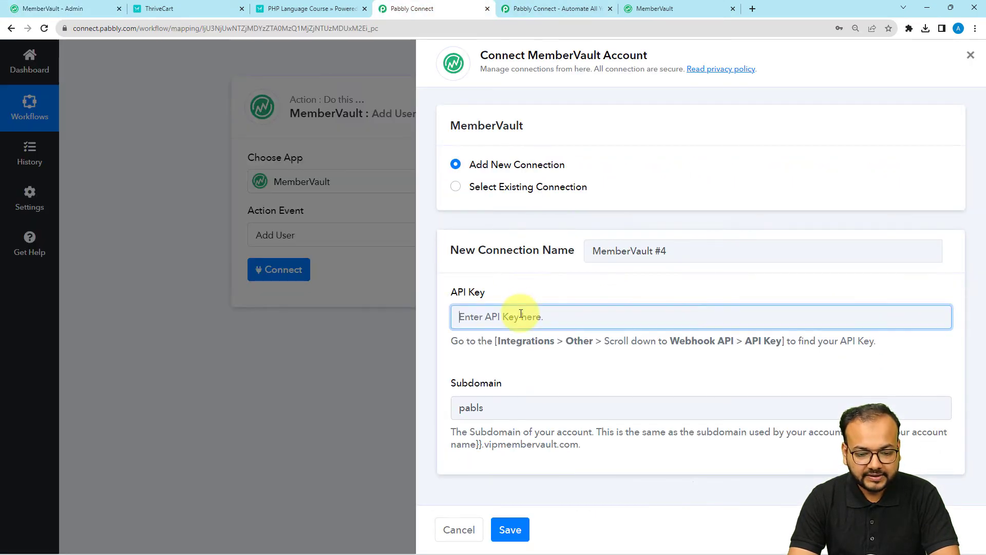
key("ctrl+v")
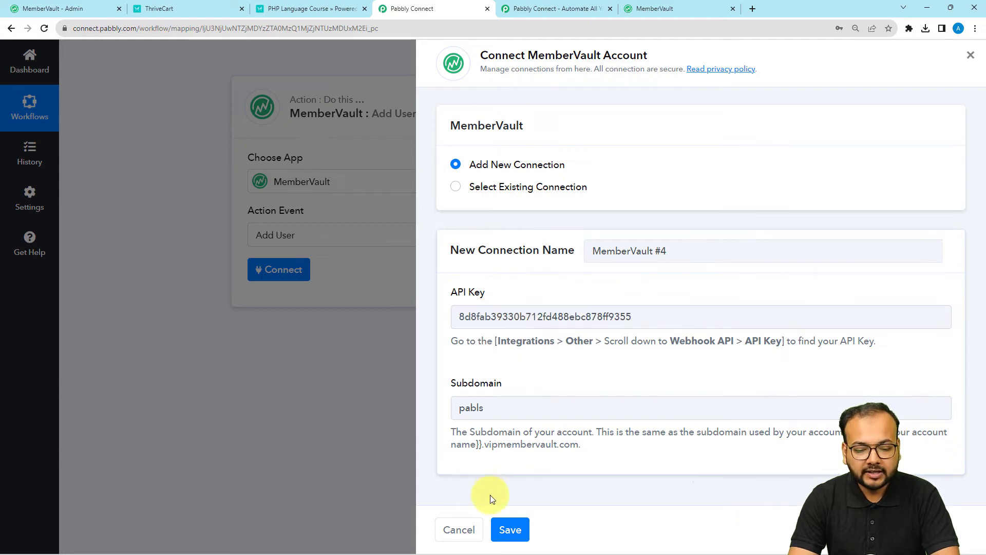
left_click(510, 529)
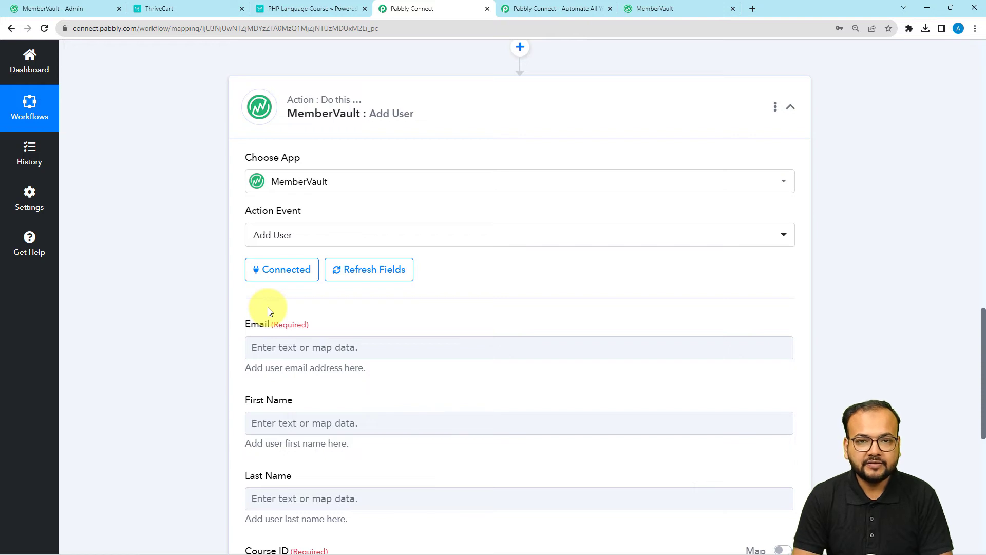
scroll(267, 307, "down", 2)
left_click(286, 249)
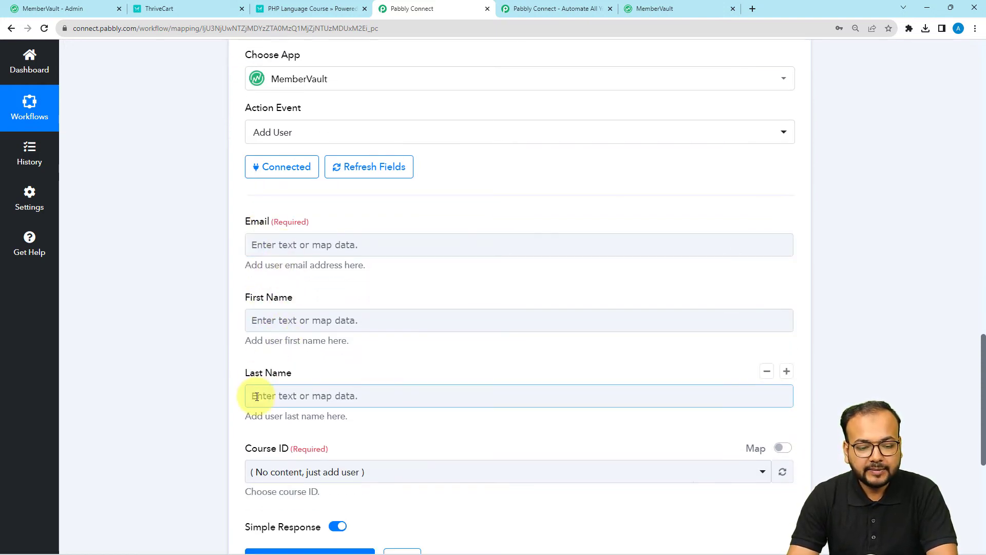
scroll(253, 396, "down", 2)
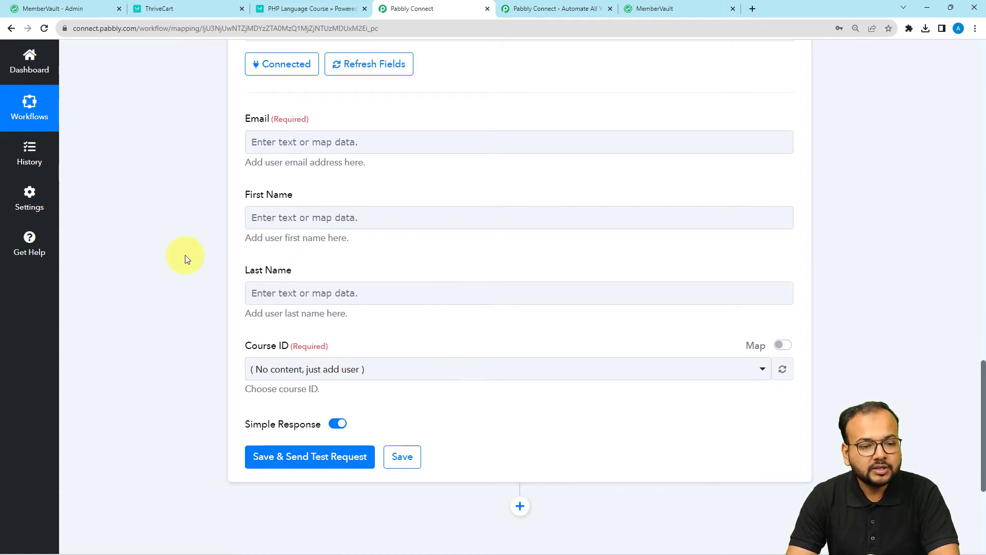
left_click(363, 374)
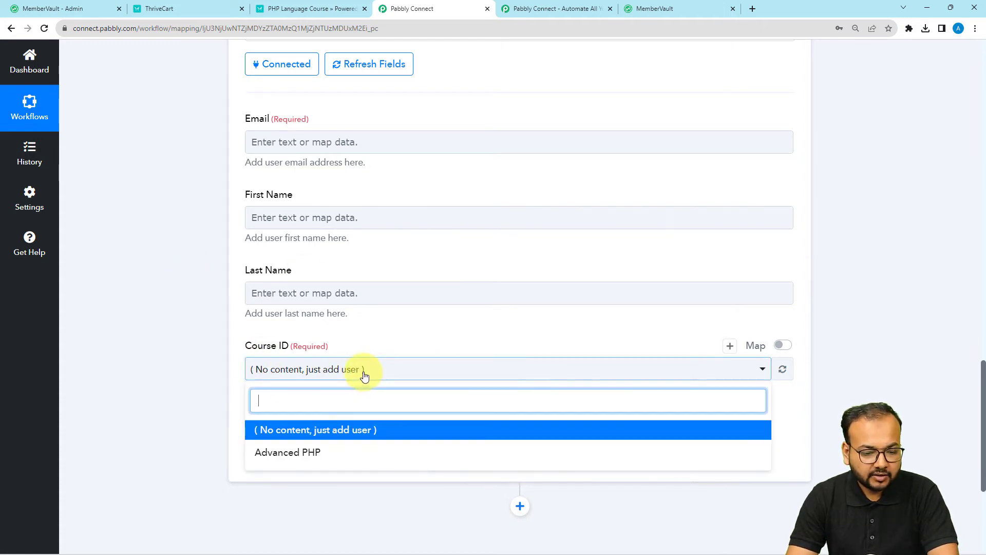
Check MemberVault's Products list to confirm Advanced PHP is the active course.
left_click(155, 168)
left_click(66, 7)
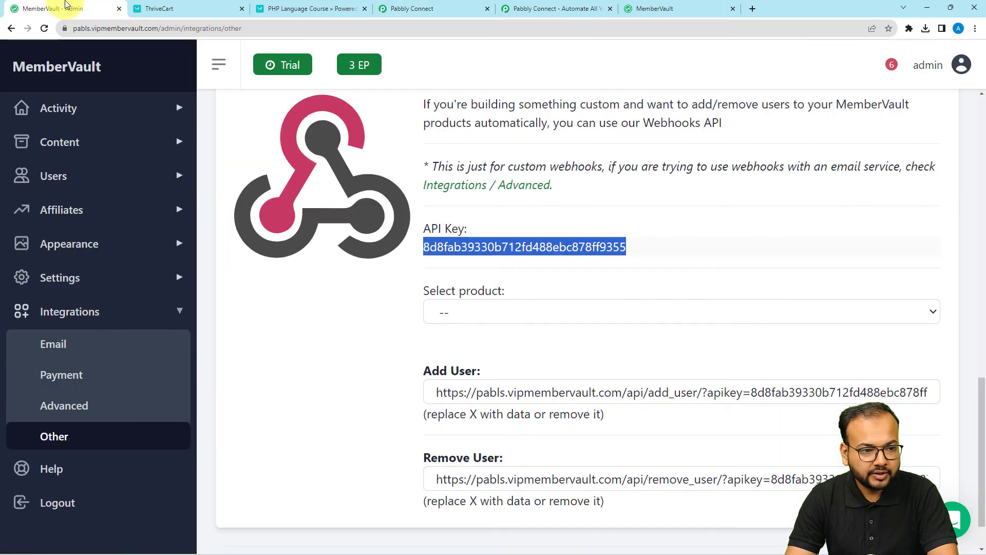
left_click(56, 144)
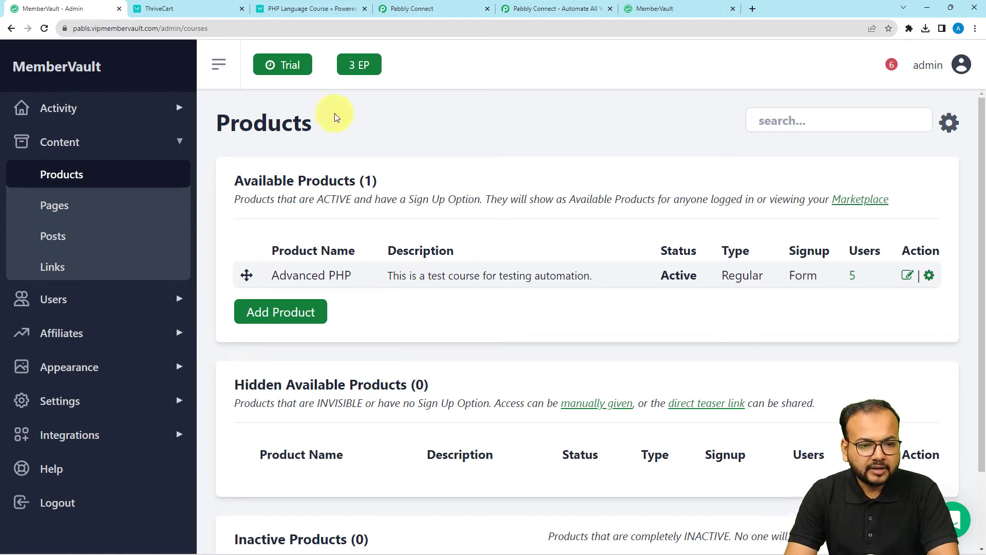
left_click(387, 8)
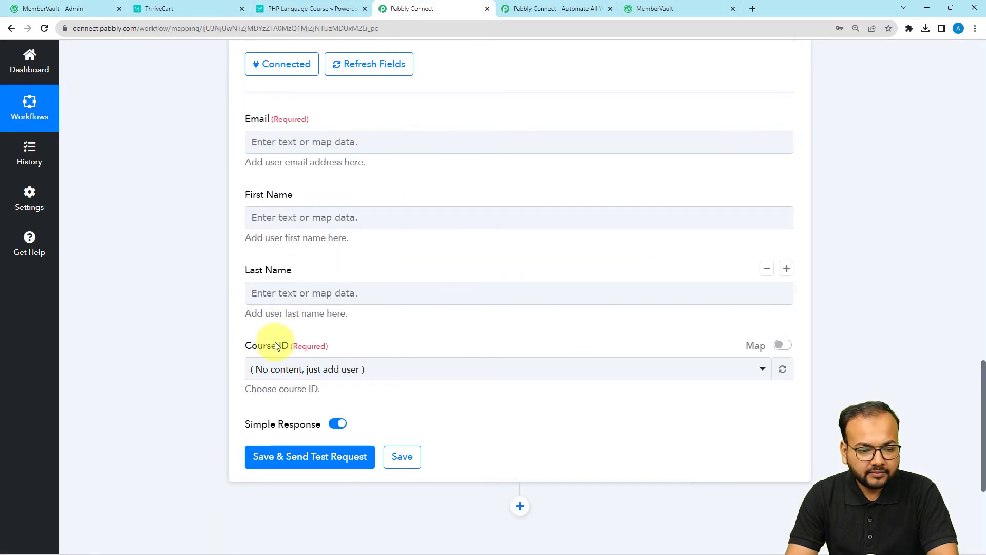
Choose Advanced PHP as the Course ID and review the ThriveCart response fields.
left_click(277, 370)
left_click(270, 451)
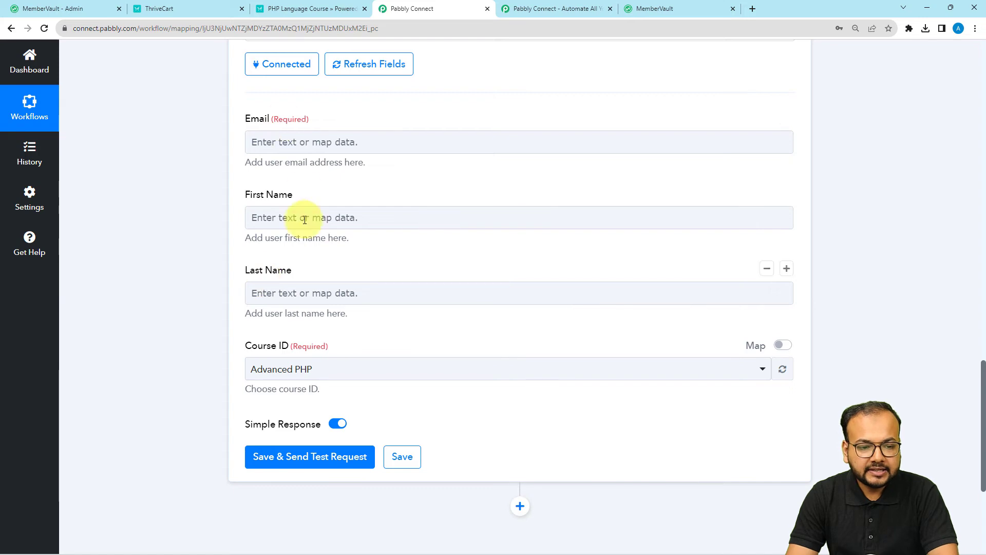
scroll(180, 190, "up", 15)
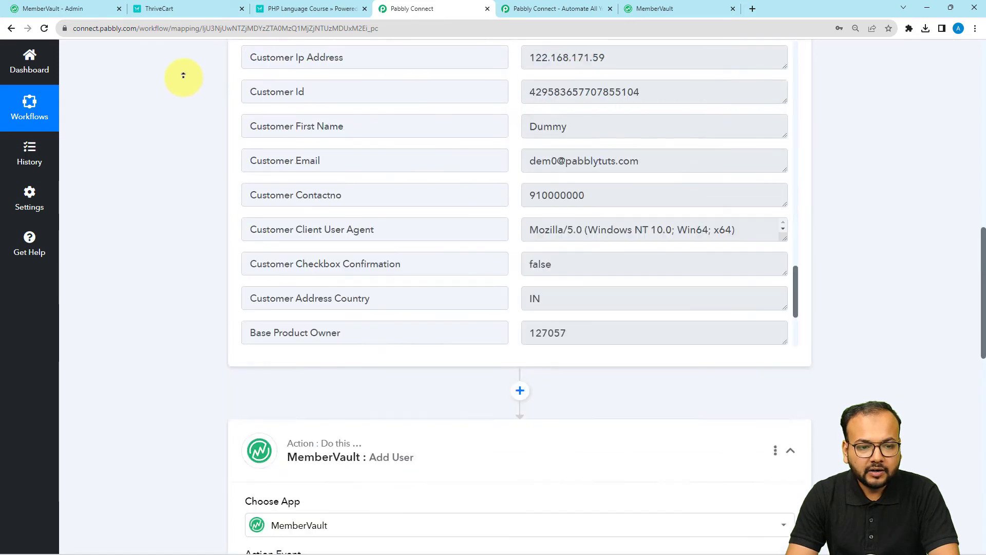
scroll(168, 340, "down", 10)
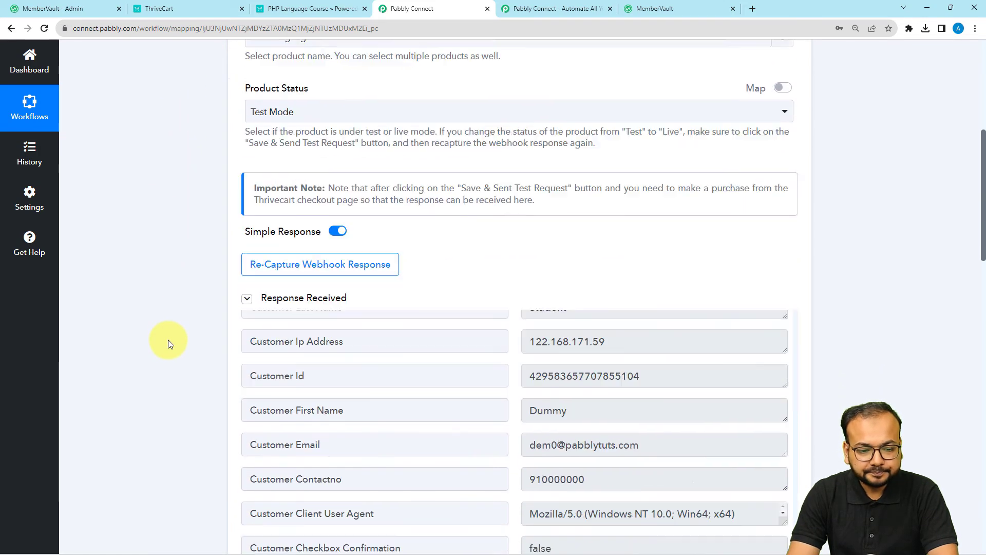
scroll(493, 315, "up", 3)
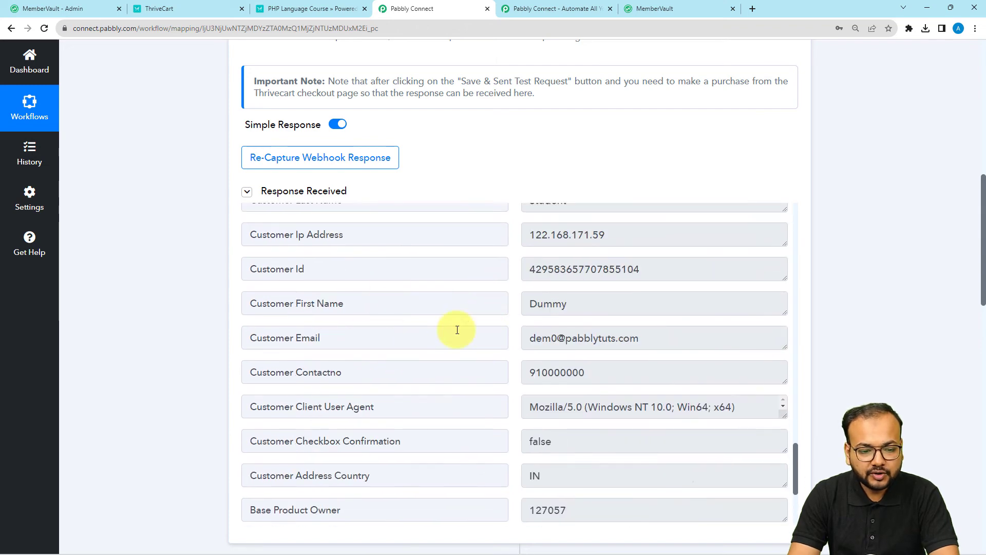
scroll(166, 318, "down", 8)
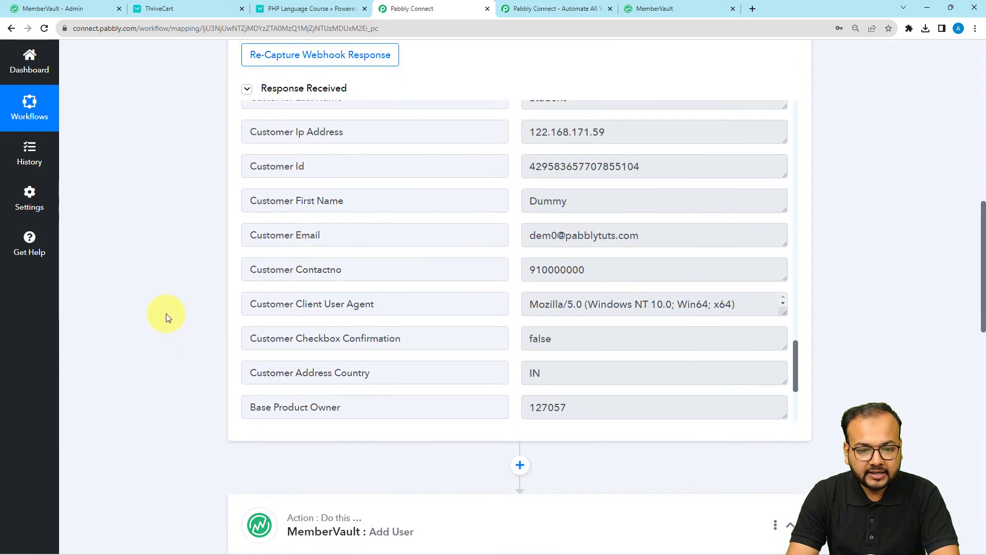
scroll(165, 313, "down", 5)
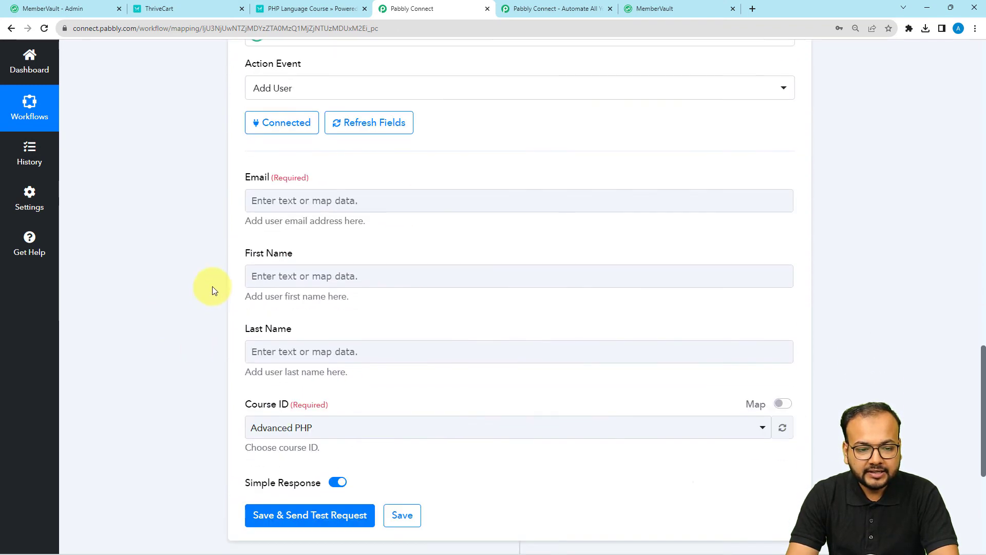
Map the ThriveCart Customer Email into the Add User Email field.
left_click(293, 201)
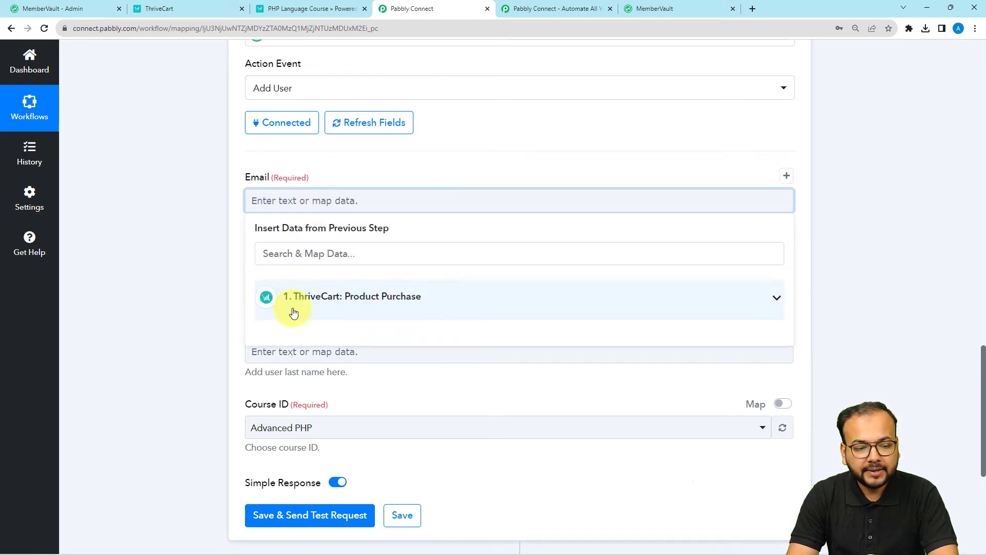
left_click(319, 310)
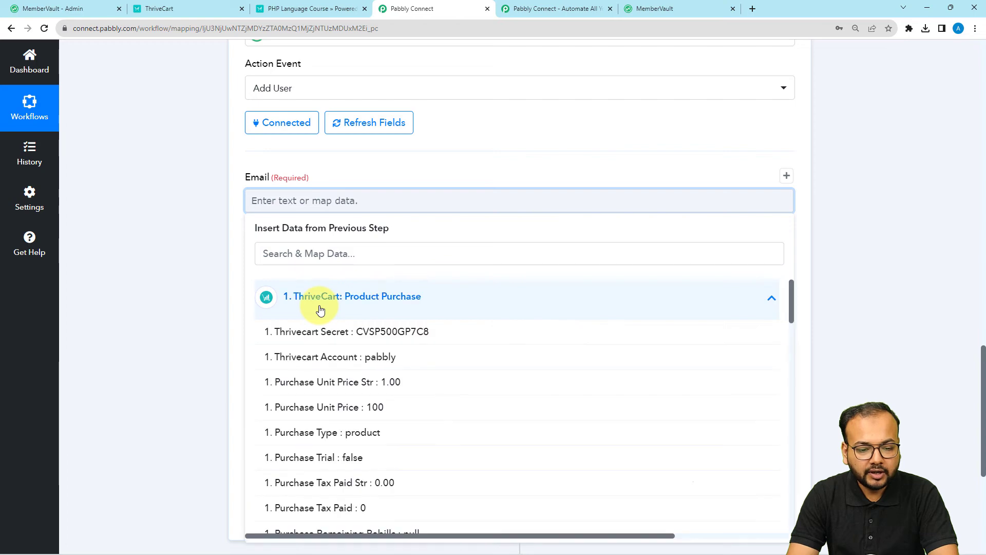
scroll(326, 408, "down", 3)
scroll(326, 413, "down", 15)
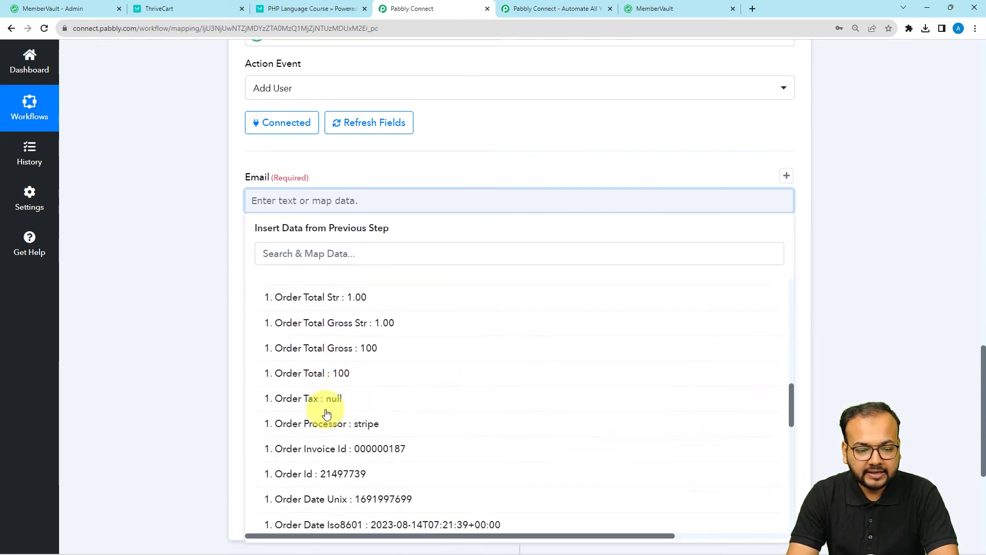
scroll(326, 414, "down", 3)
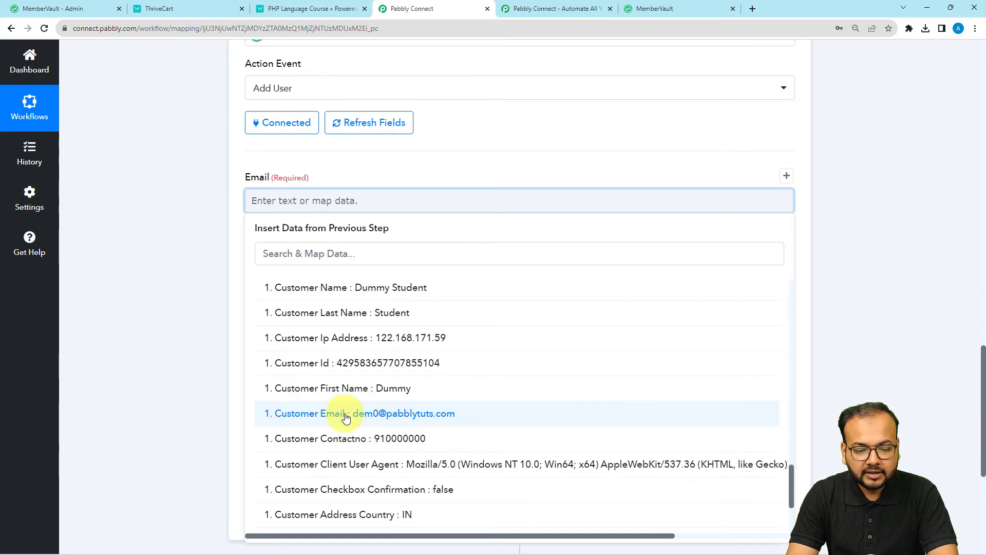
left_click(334, 418)
left_click(192, 266)
Map Customer First Name into the First Name field.
scroll(192, 266, "down", 2)
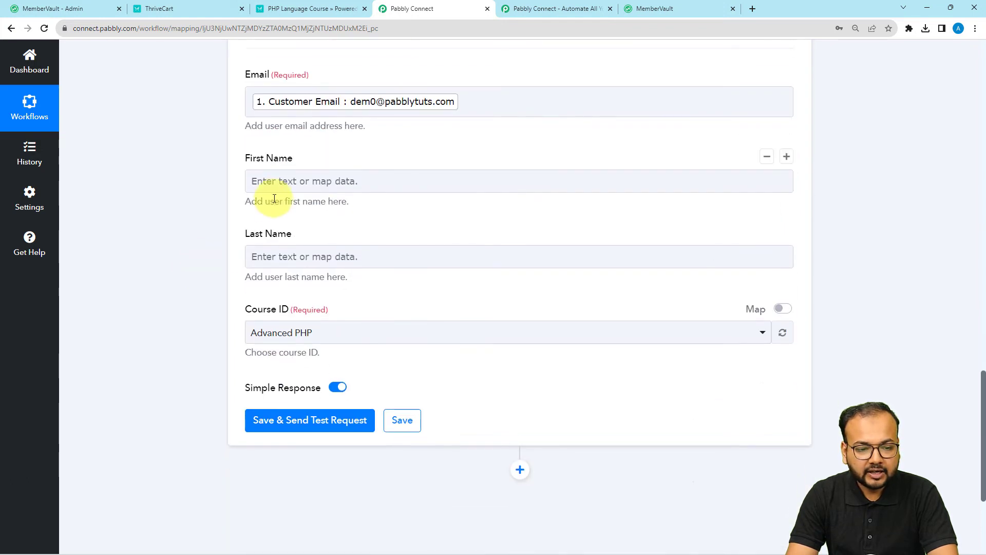
left_click(276, 177)
left_click(270, 270)
scroll(363, 370, "down", 8)
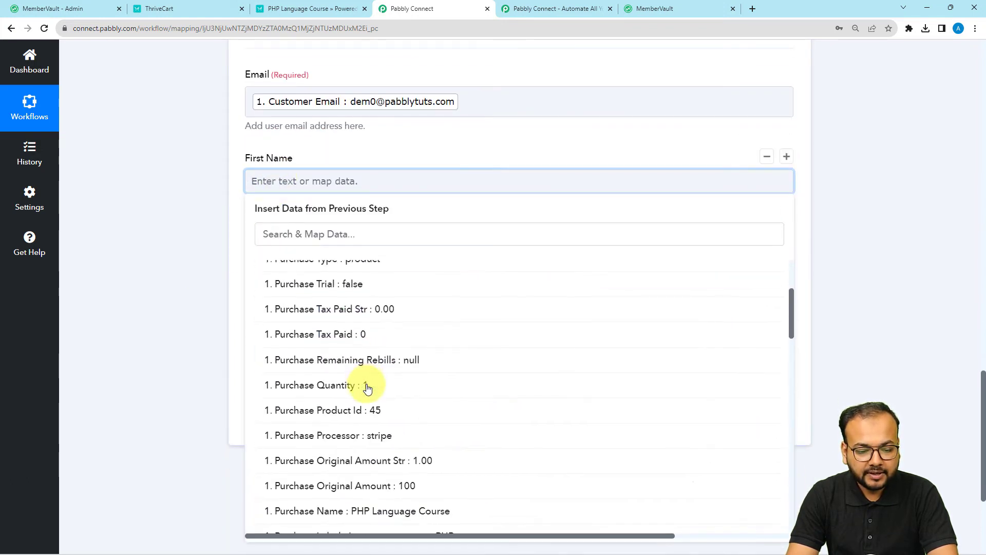
scroll(367, 388, "down", 10)
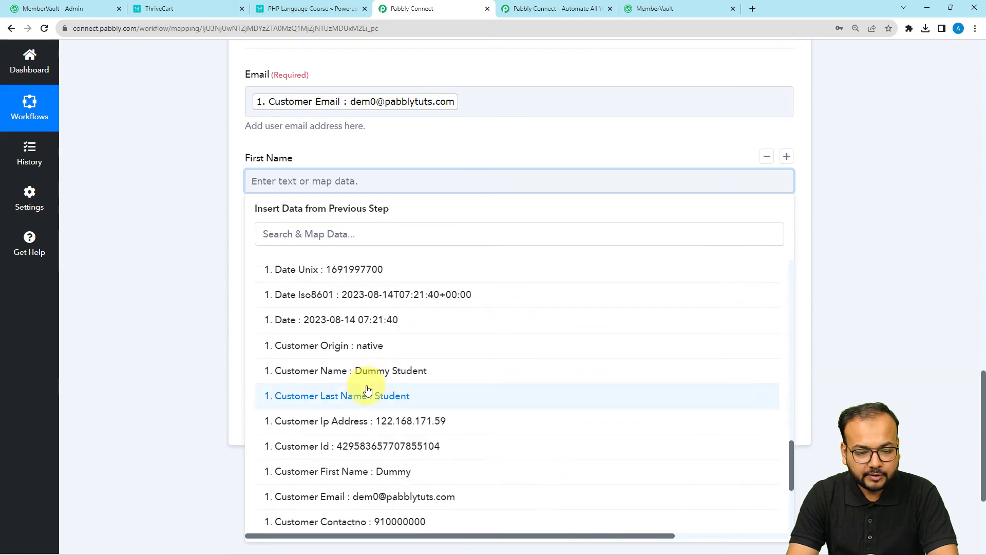
left_click(374, 469)
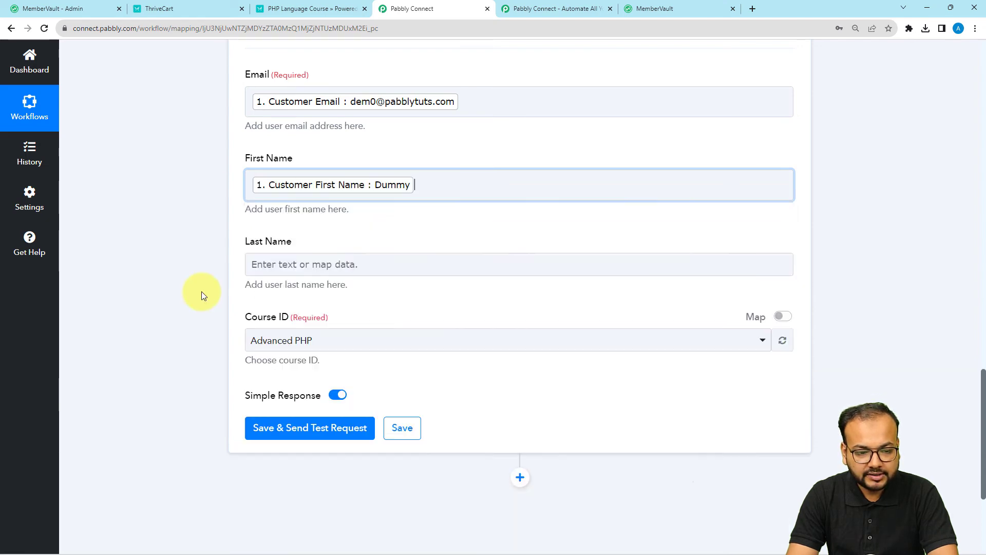
Map Customer Last Name into the Last Name field.
left_click(270, 264)
scroll(308, 257, "down", 3)
left_click(334, 207)
scroll(330, 452, "down", 6)
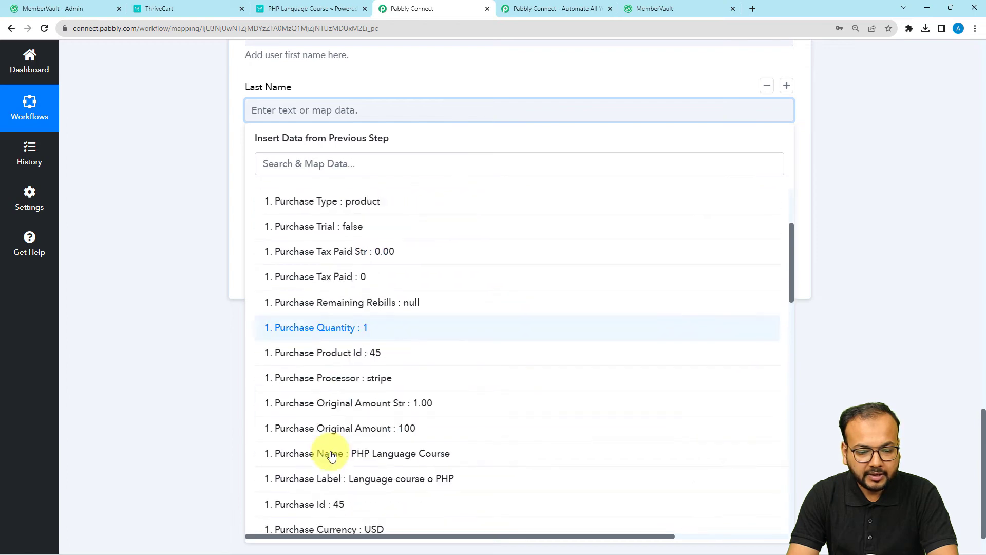
scroll(331, 456, "down", 12)
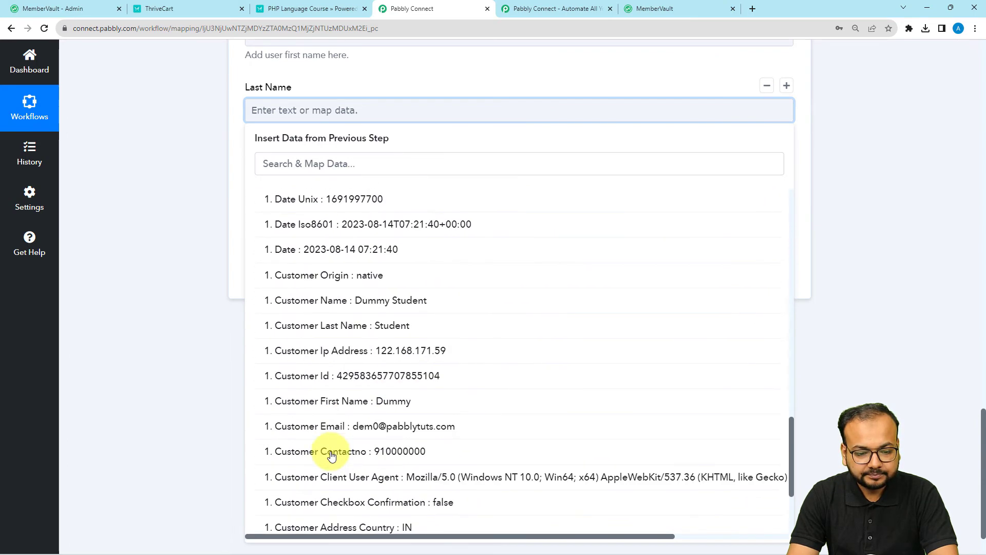
left_click(391, 325)
left_click(126, 255)
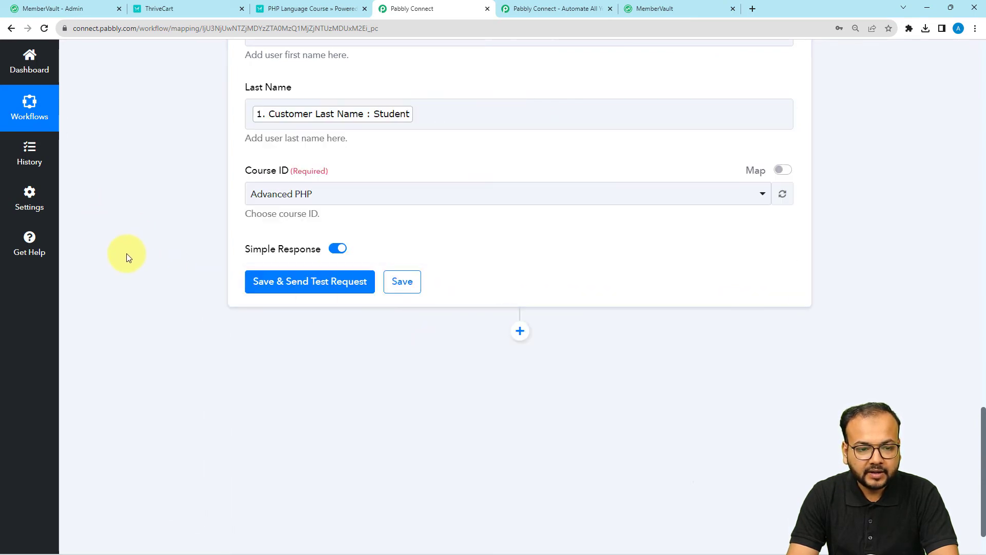
scroll(314, 236, "up", 3)
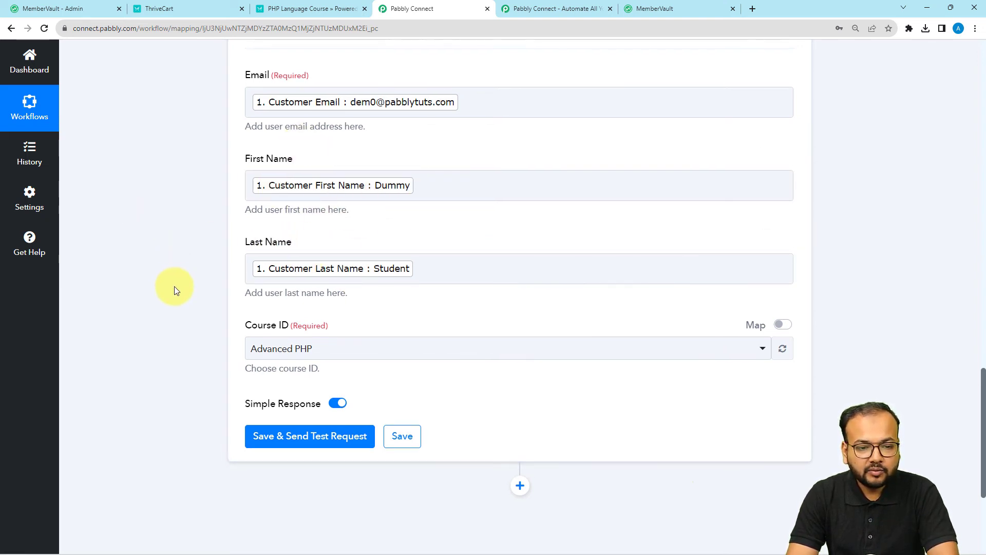
scroll(174, 286, "up", 2)
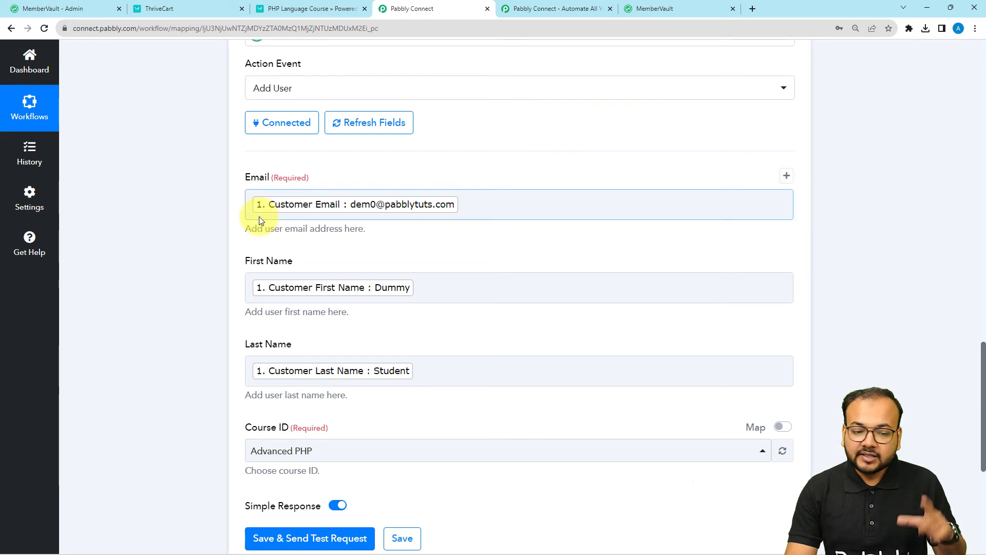
scroll(168, 233, "down", 2)
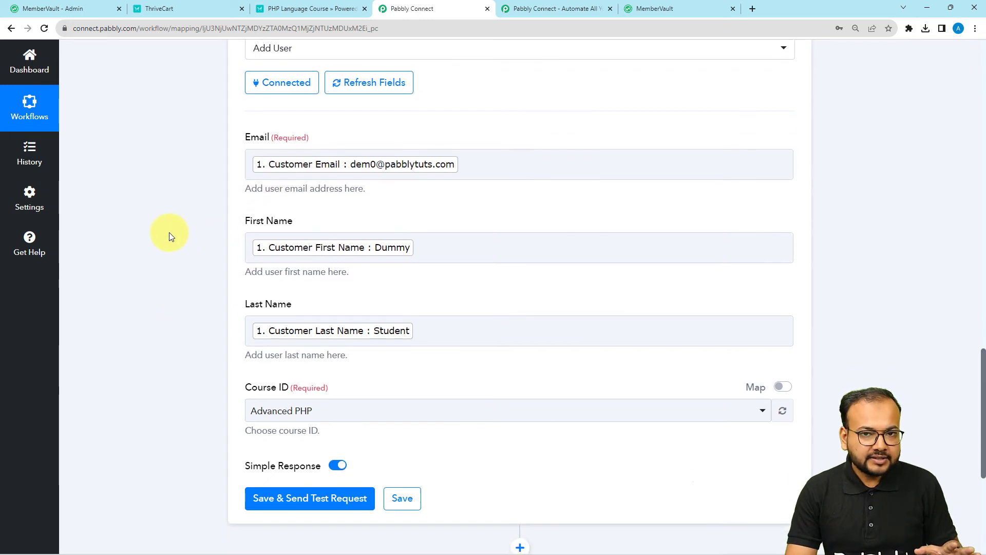
scroll(168, 232, "down", 2)
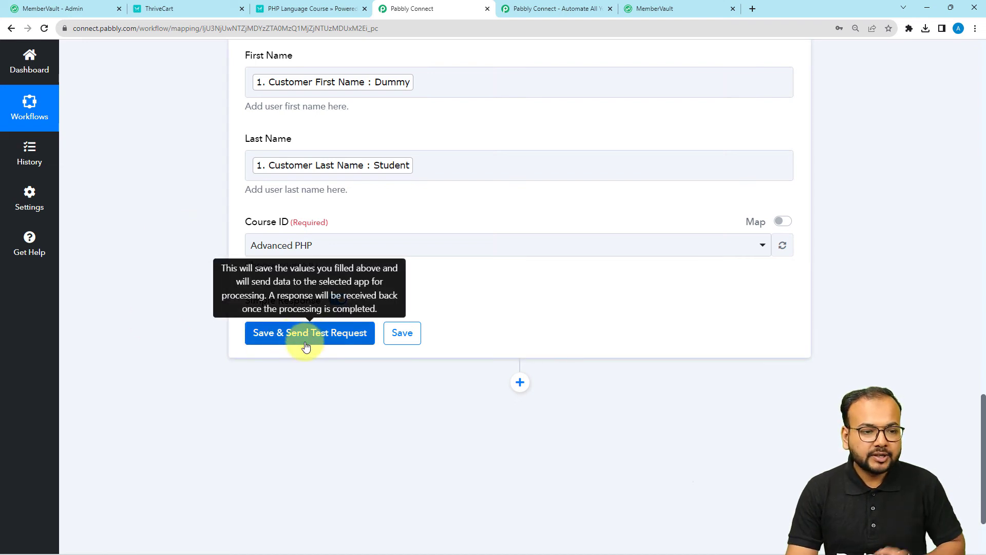
scroll(379, 171, "up", 1)
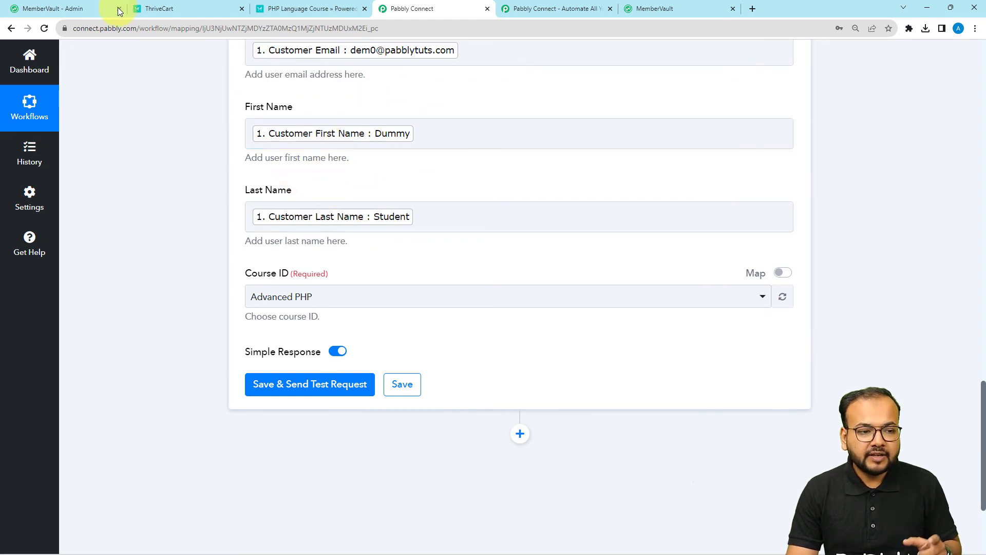
Check MemberVault's Advanced PHP user list, which shows 5 enrolled members.
left_click(81, 3)
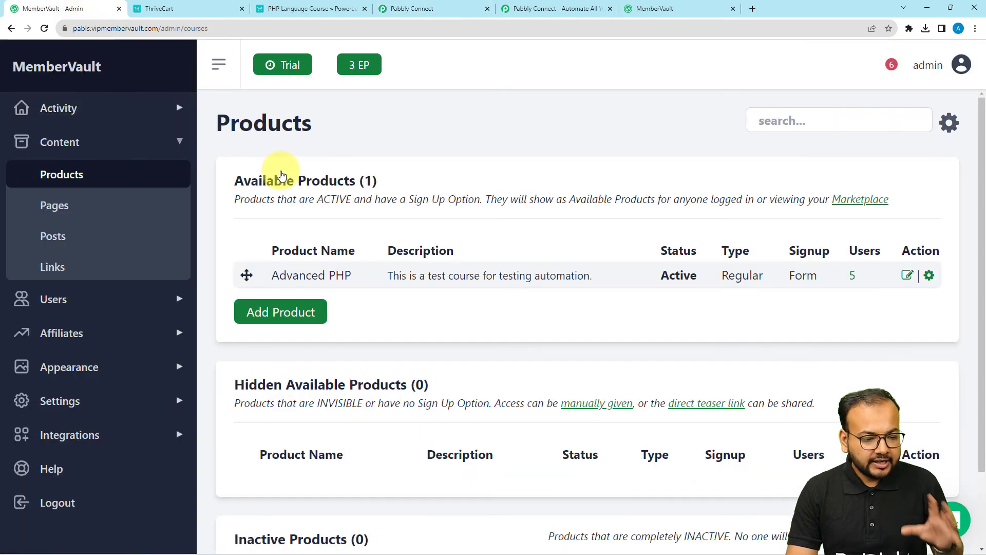
left_click(853, 279)
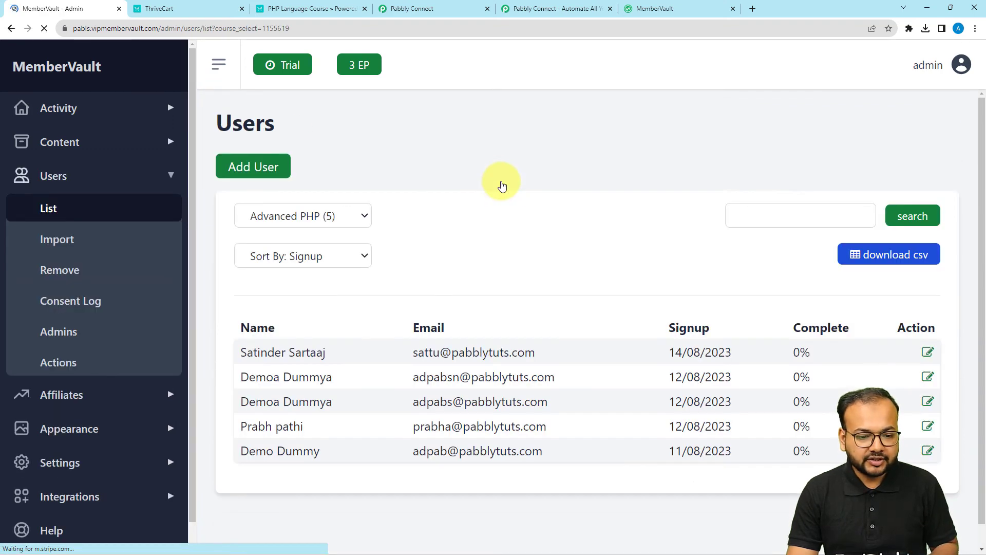
scroll(462, 242, "down", 1)
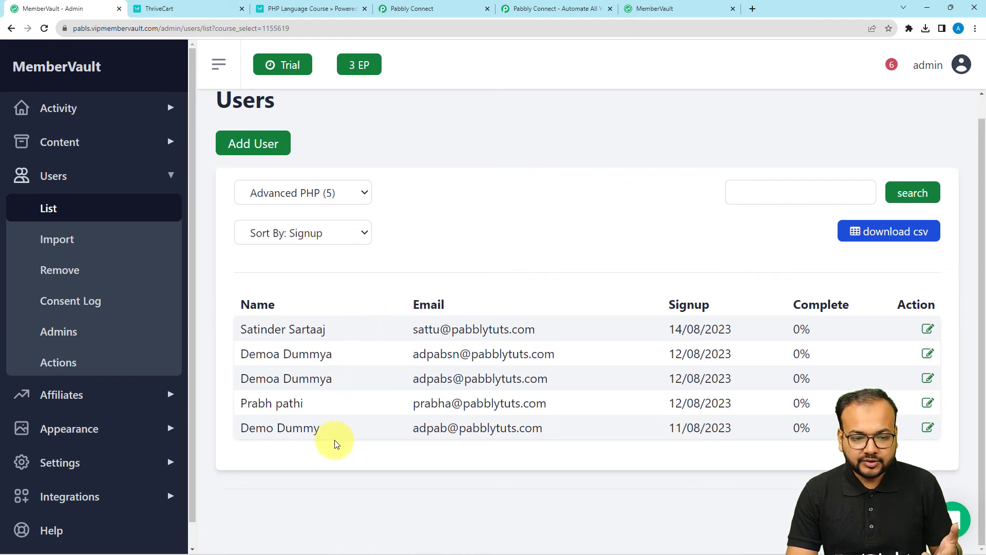
left_click(426, 17)
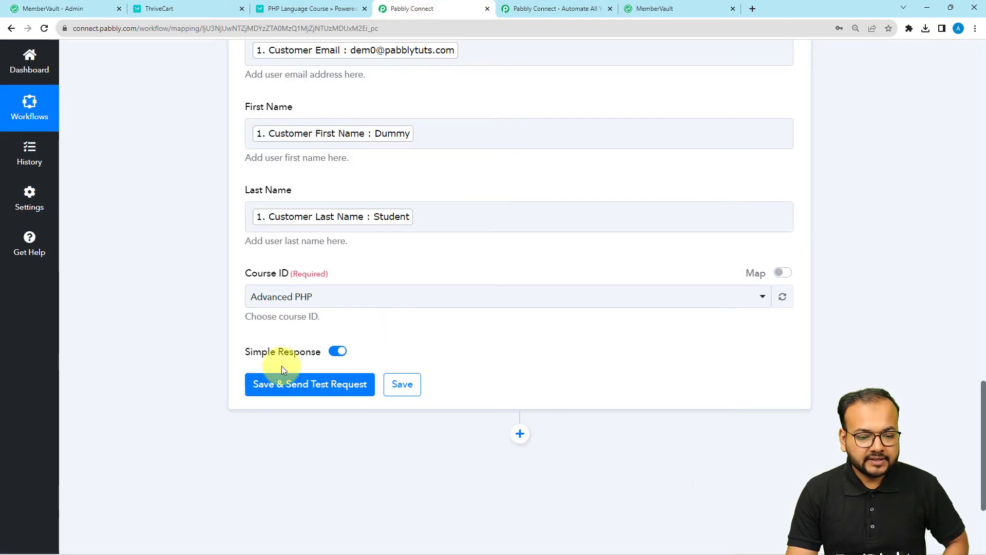
Send the test request, note the returned User Id, and confirm MemberVault now lists 6 users.
left_click(274, 385)
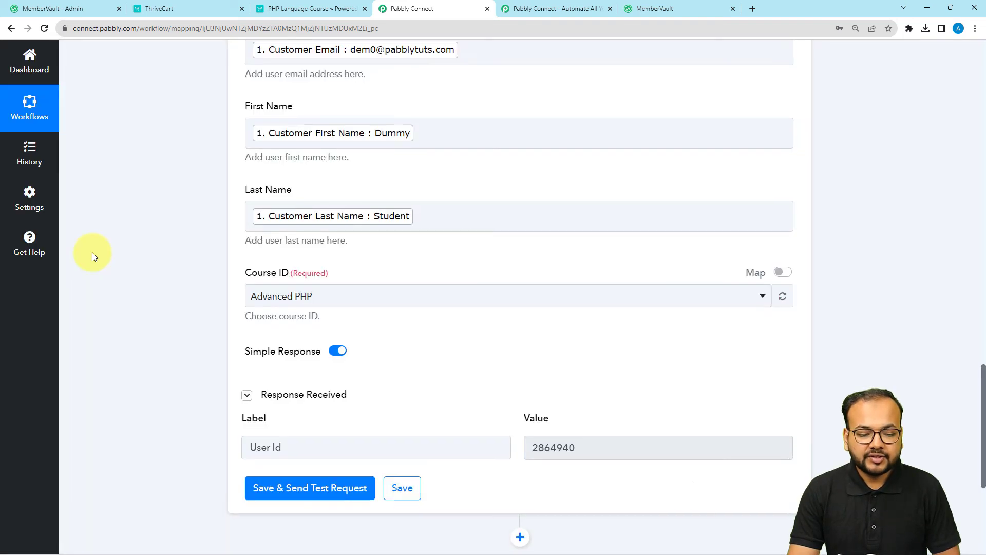
scroll(170, 334, "down", 2)
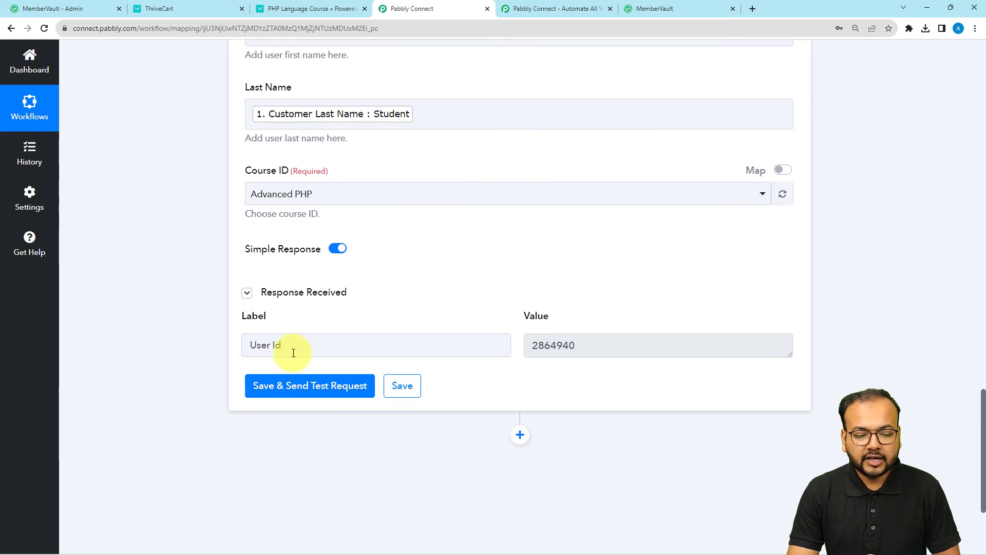
left_click_drag(293, 353, 247, 347)
left_click_drag(590, 352, 502, 340)
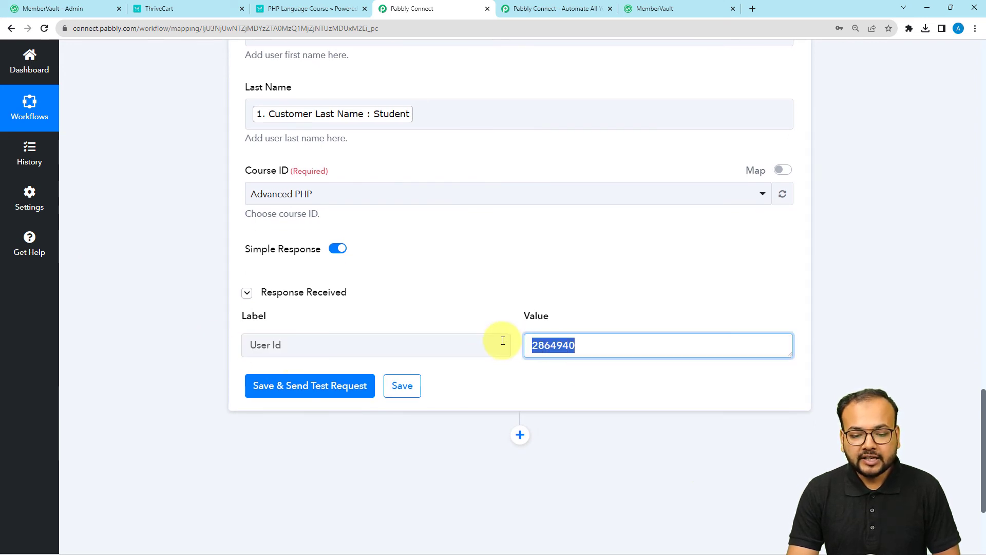
left_click(97, 11)
left_click(44, 28)
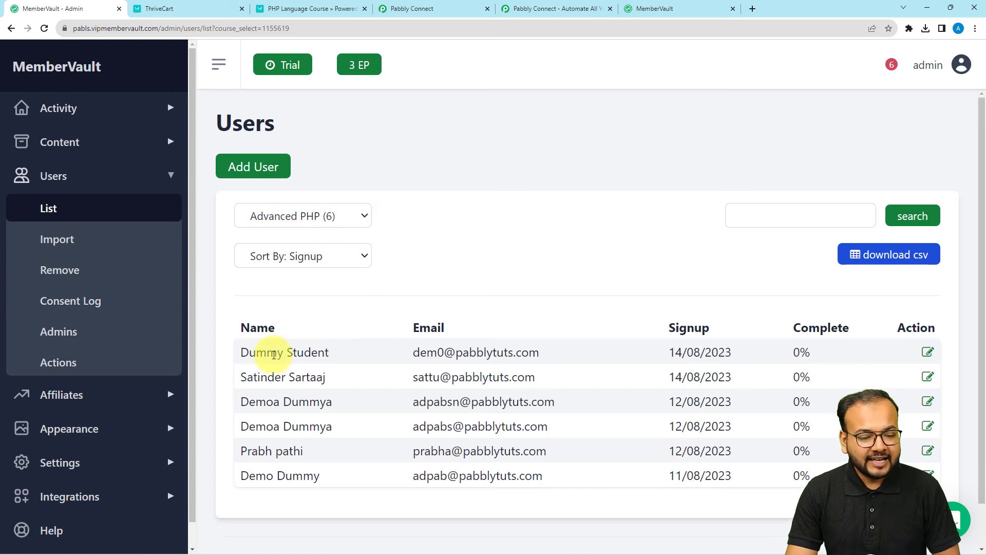
left_click_drag(241, 354, 335, 357)
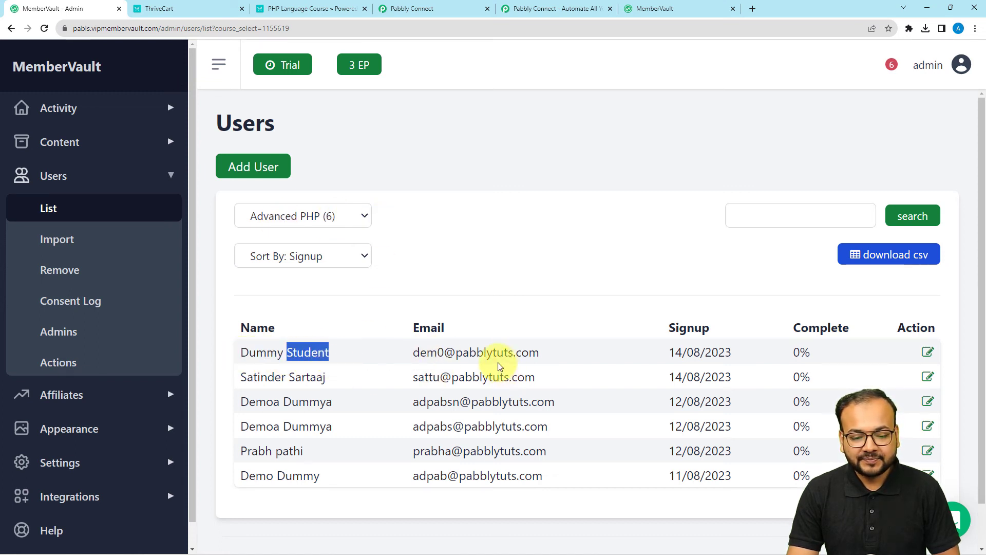
left_click(406, 8)
scroll(231, 240, "up", 3)
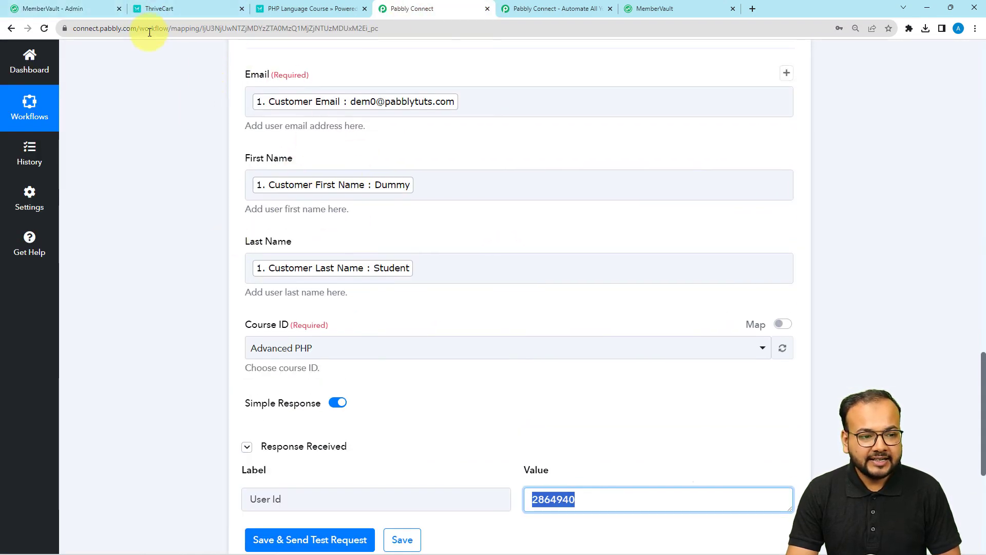
left_click(110, 14)
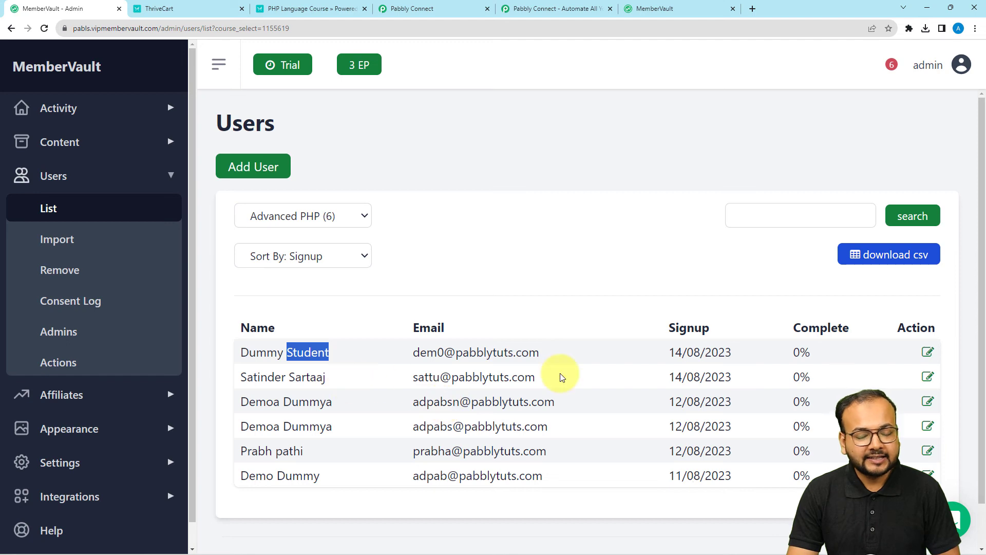
left_click(442, 9)
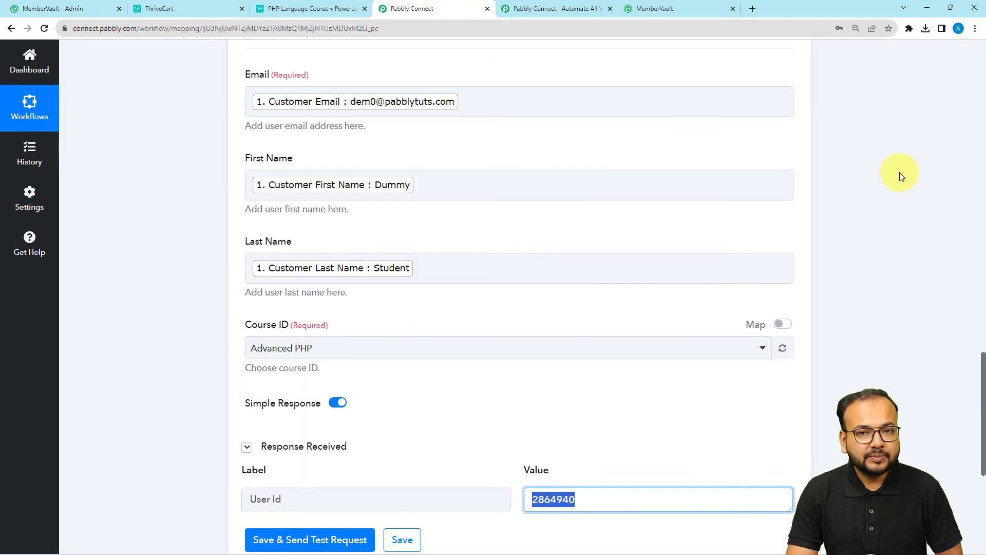
Collapse the MemberVault Add User action step, then the ThriveCart Product Purchase trigger step.
scroll(915, 195, "up", 1)
scroll(916, 203, "up", 6)
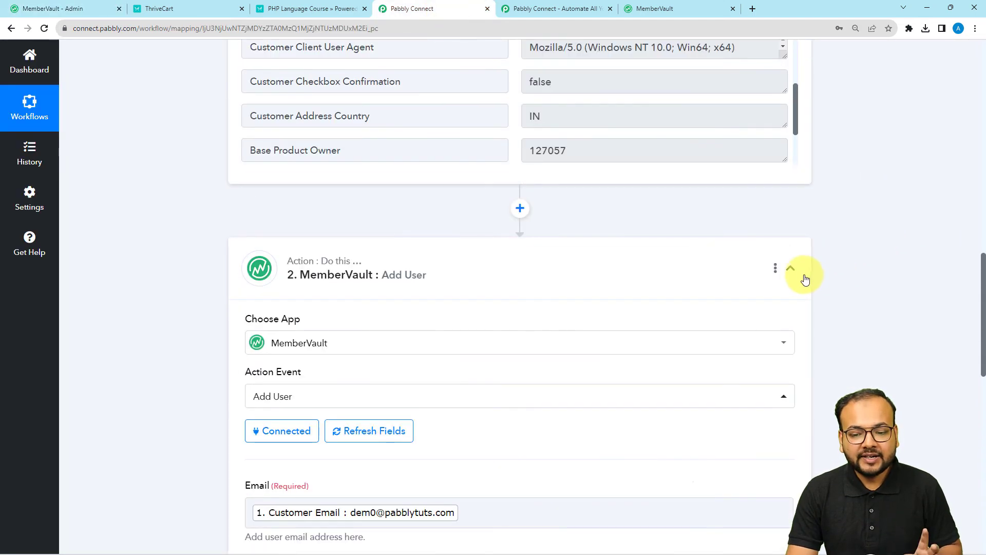
left_click(791, 268)
scroll(981, 105, "up", 15)
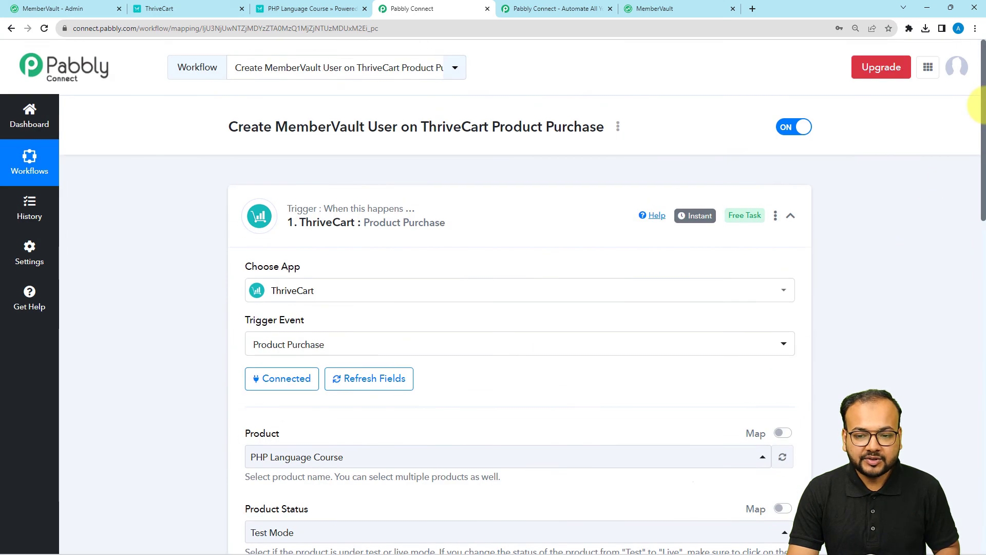
left_click(791, 215)
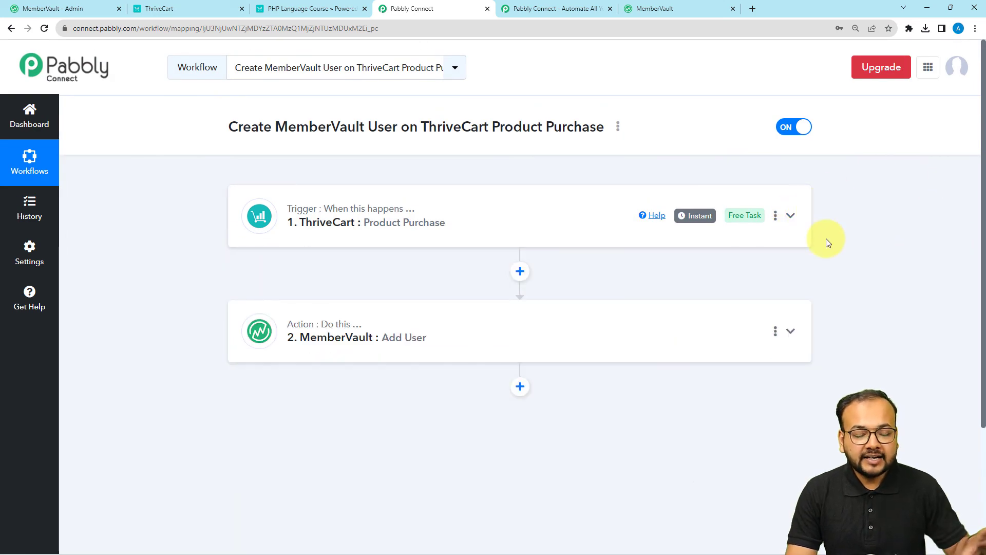